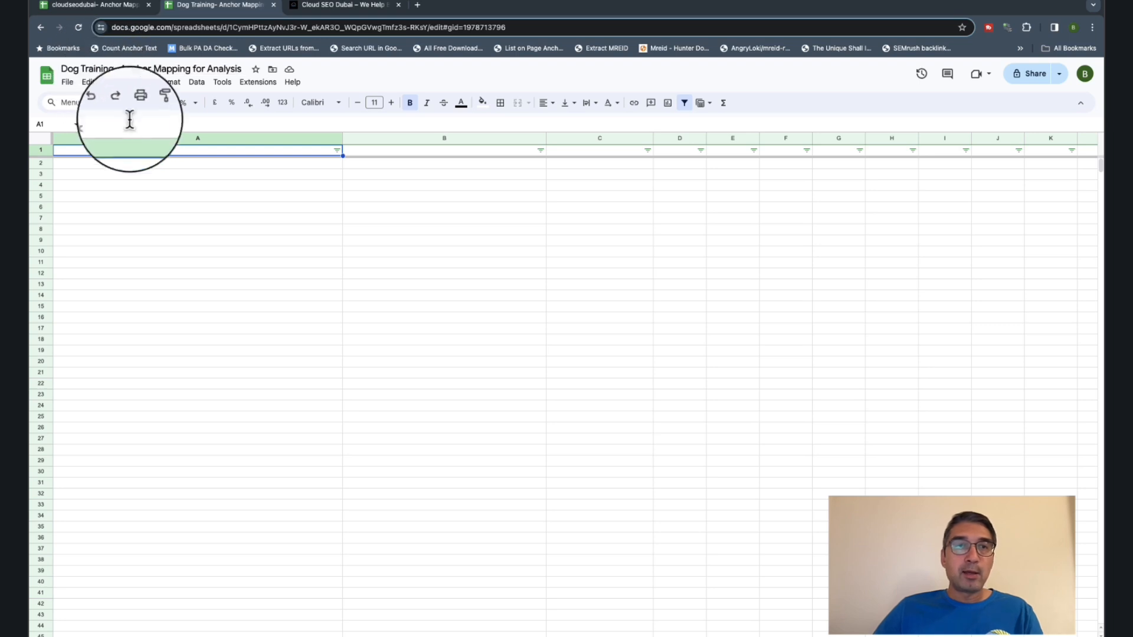
pyautogui.click(159, 231)
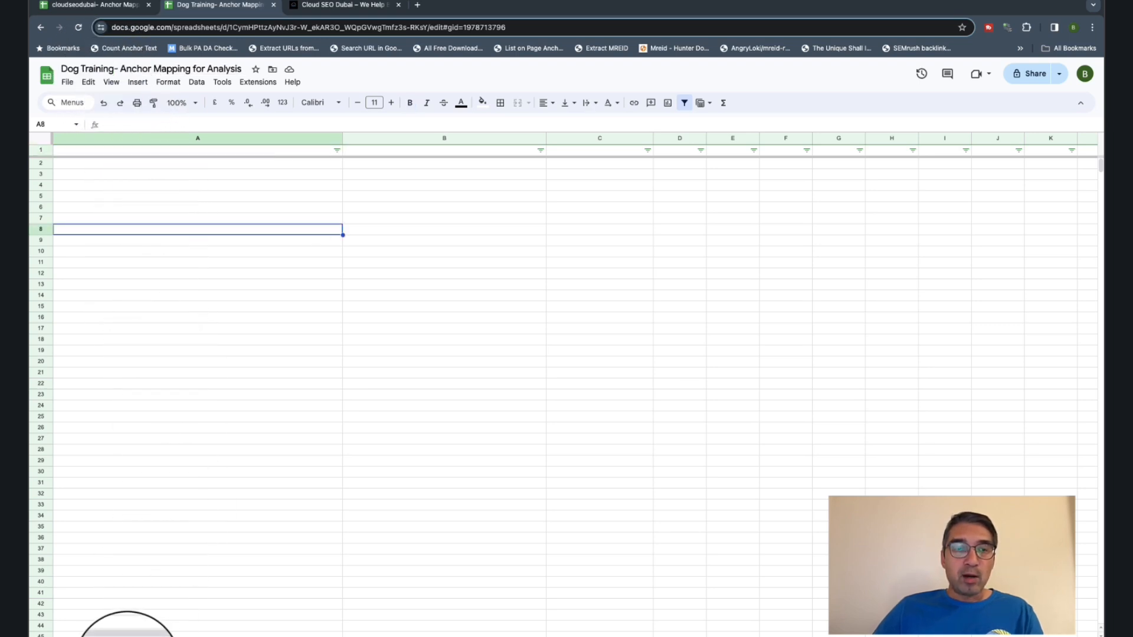
pyautogui.click(172, 319)
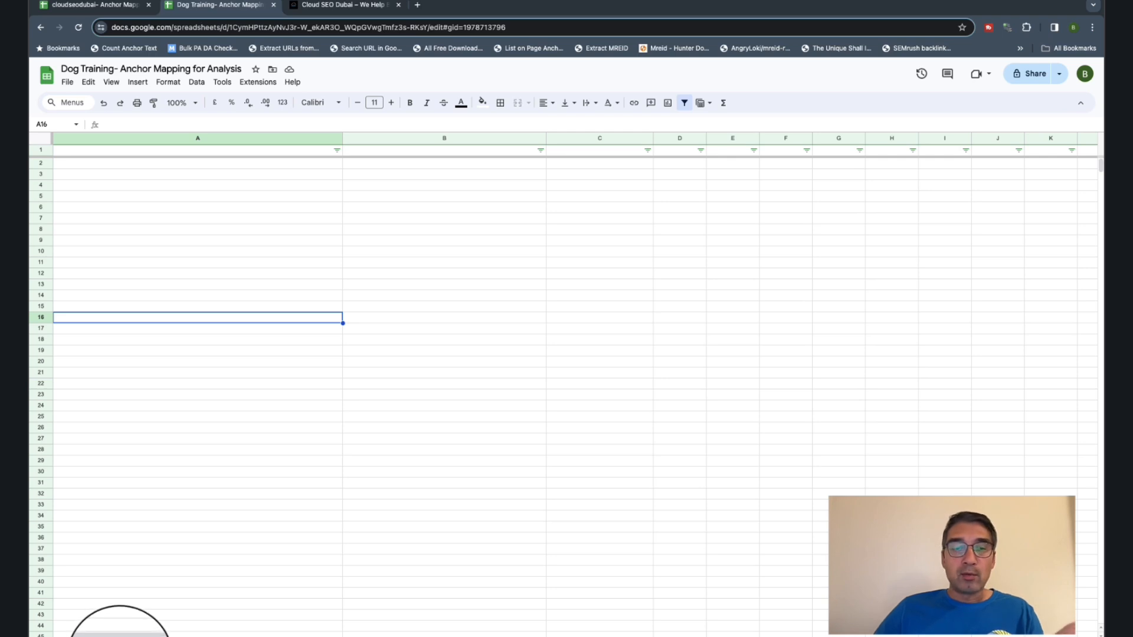
pyautogui.click(155, 634)
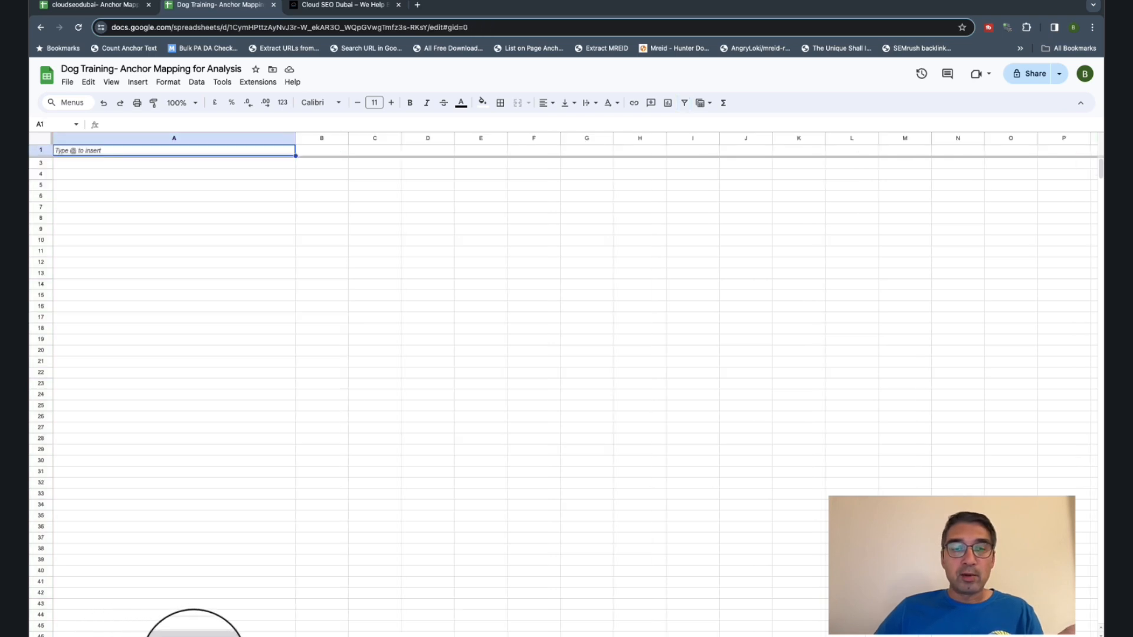
pyautogui.click(195, 634)
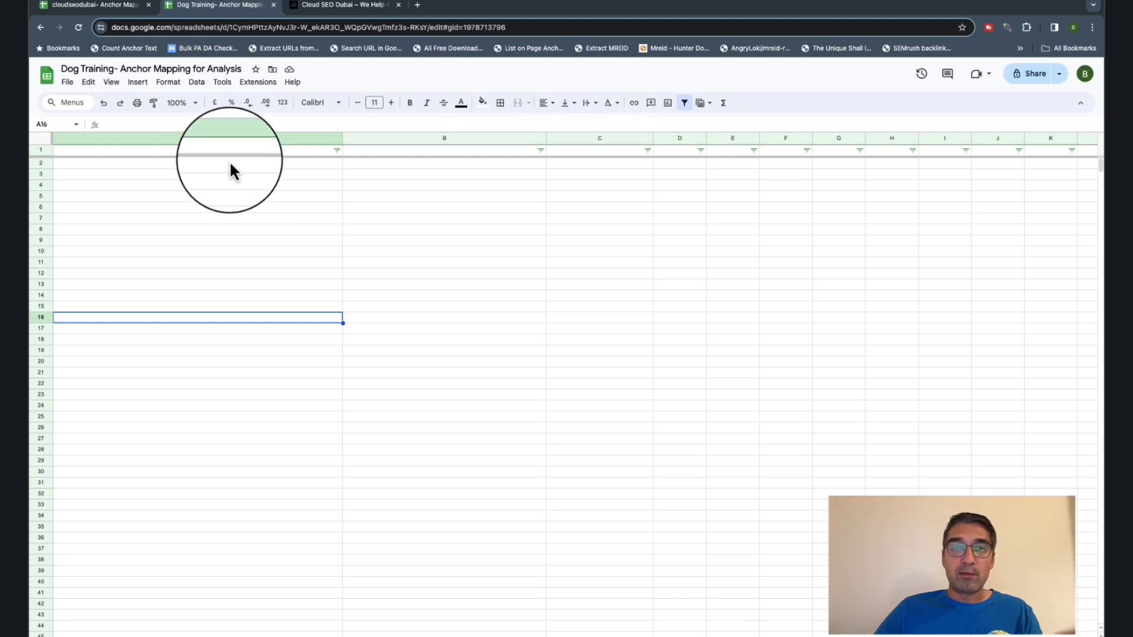
# Step: Look over the Cloud SEO Dubai homepage at cloudseodubai.com, including its SEO services section
pyautogui.click(330, 6)
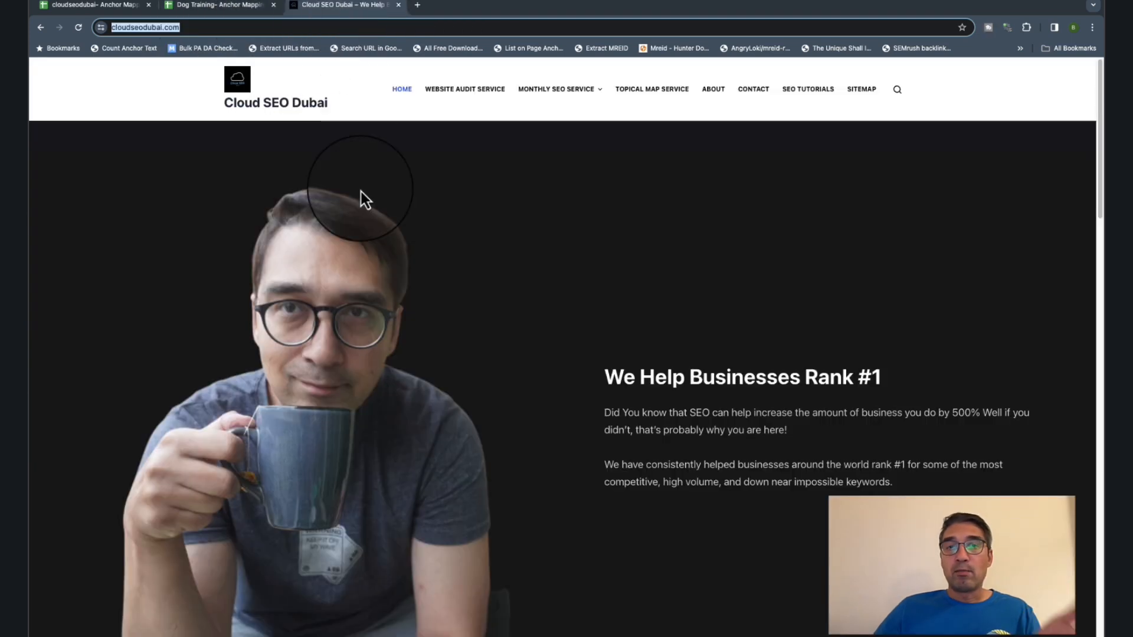
pyautogui.scroll(-5, 418, 201)
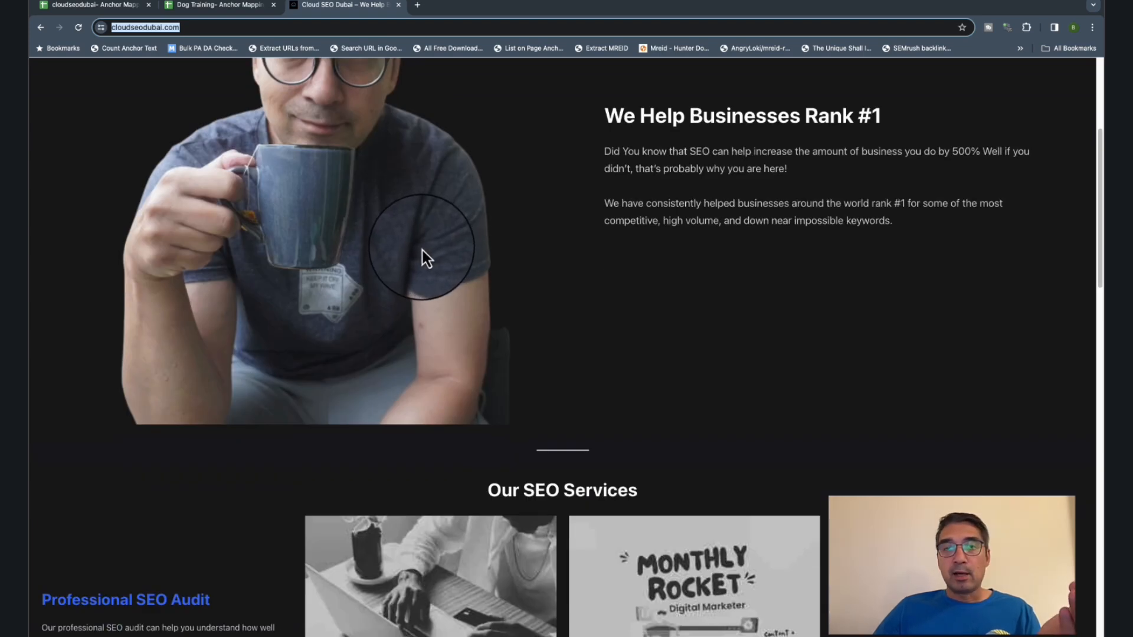
pyautogui.scroll(1, 422, 250)
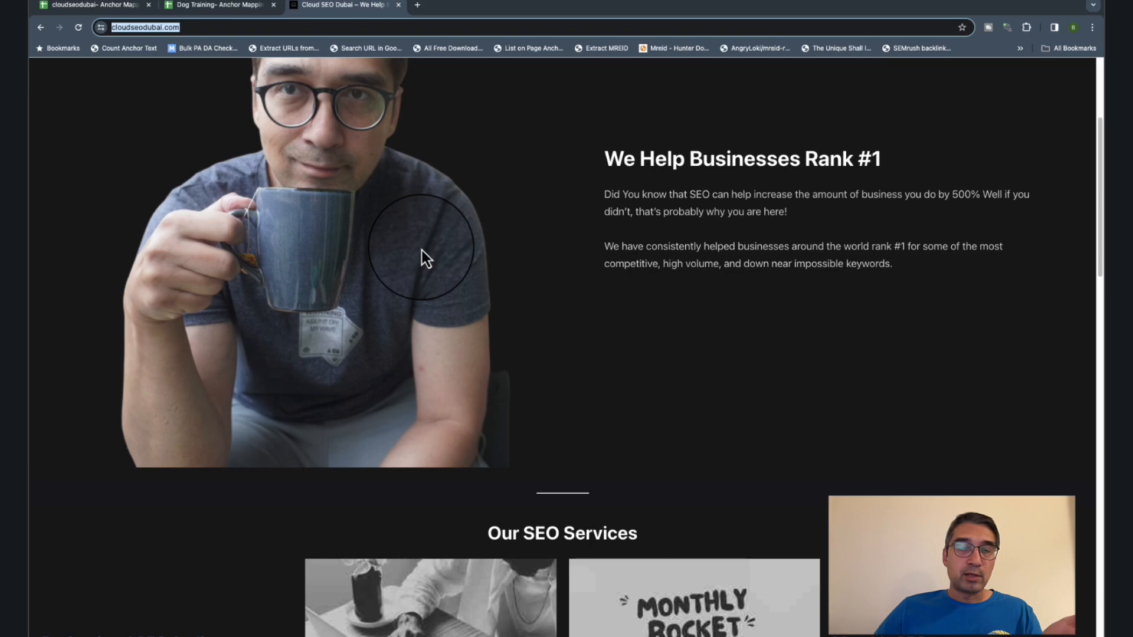
pyautogui.scroll(-20, 422, 250)
pyautogui.scroll(20, 421, 253)
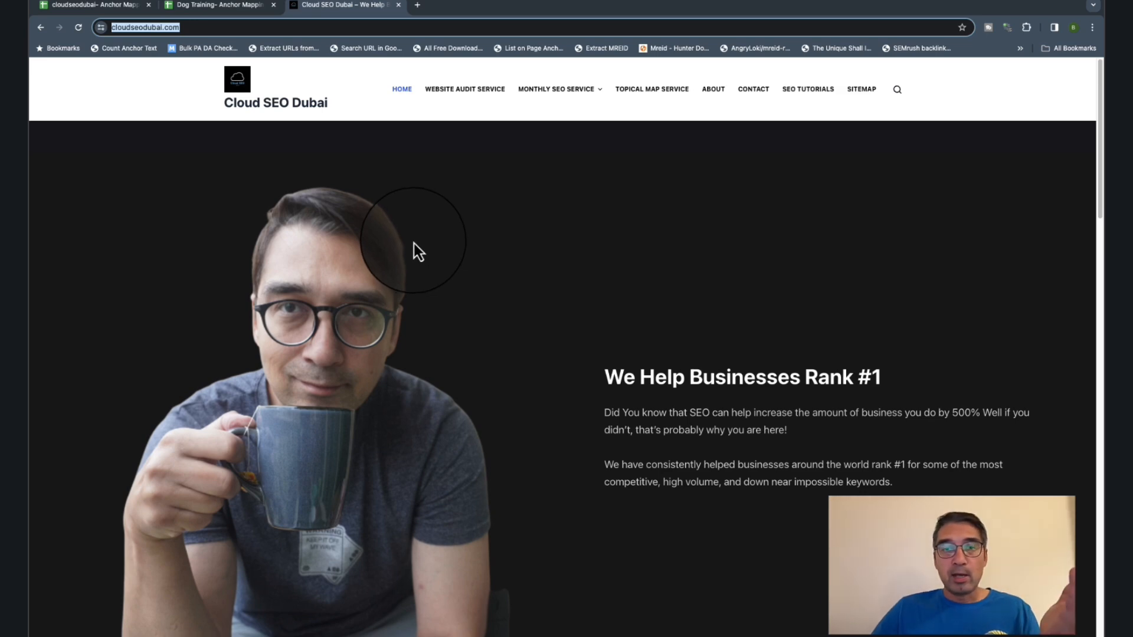
pyautogui.scroll(-5, 391, 257)
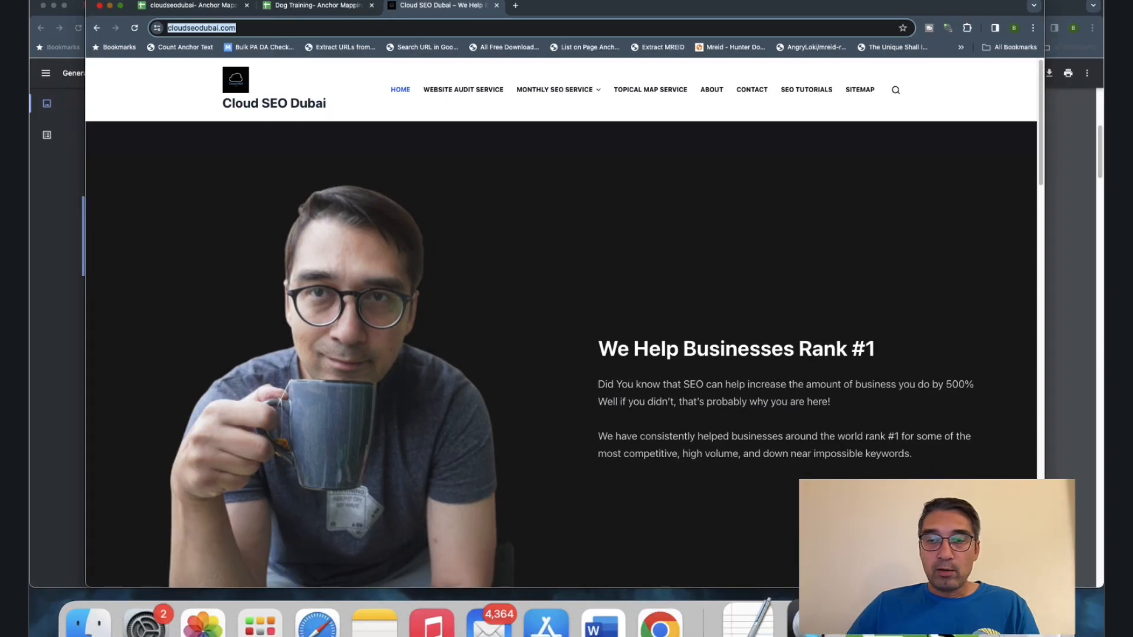
# Step: Switch to Screaming Frog SEO Spider, filter the crawled internal URLs of cloudseodubai.com to HTML, and select all of them
pyautogui.click(917, 627)
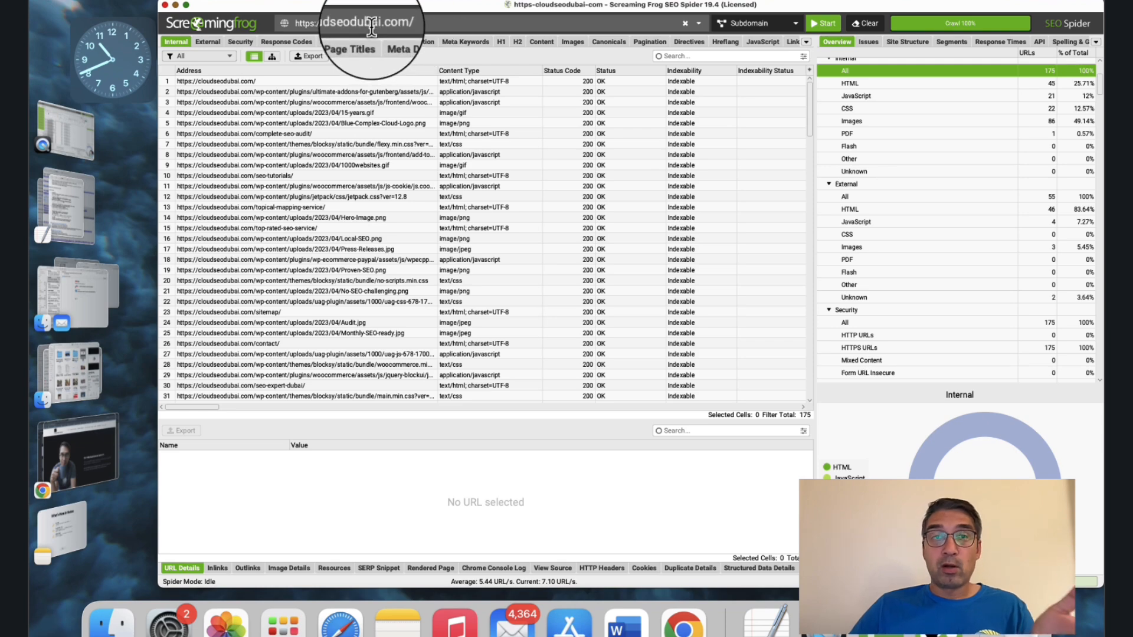
pyautogui.click(196, 4)
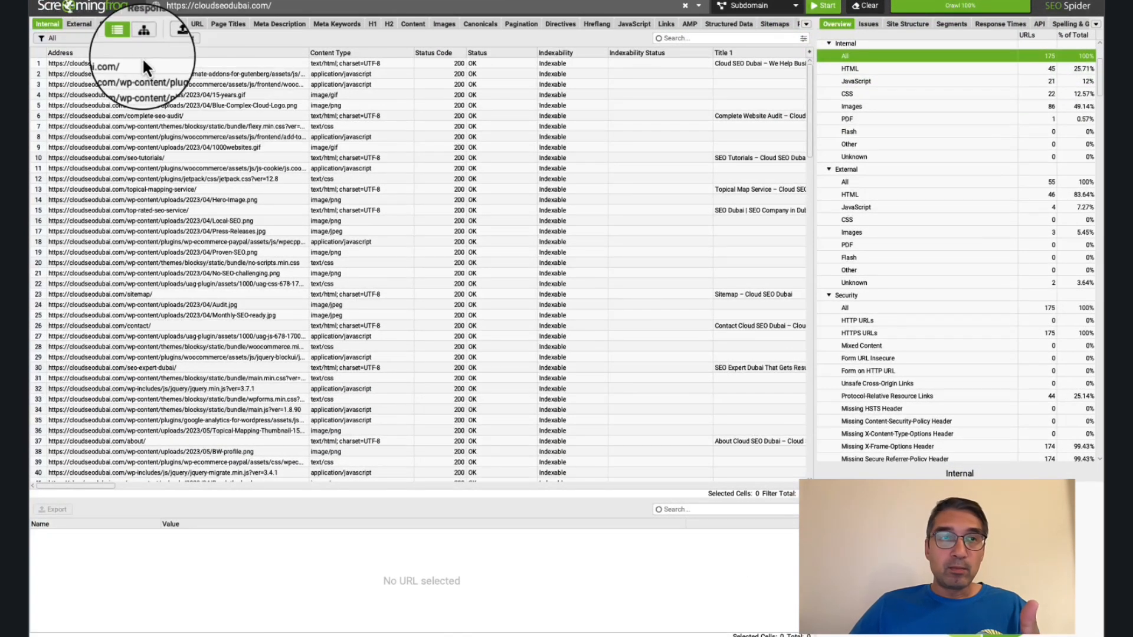
pyautogui.click(93, 40)
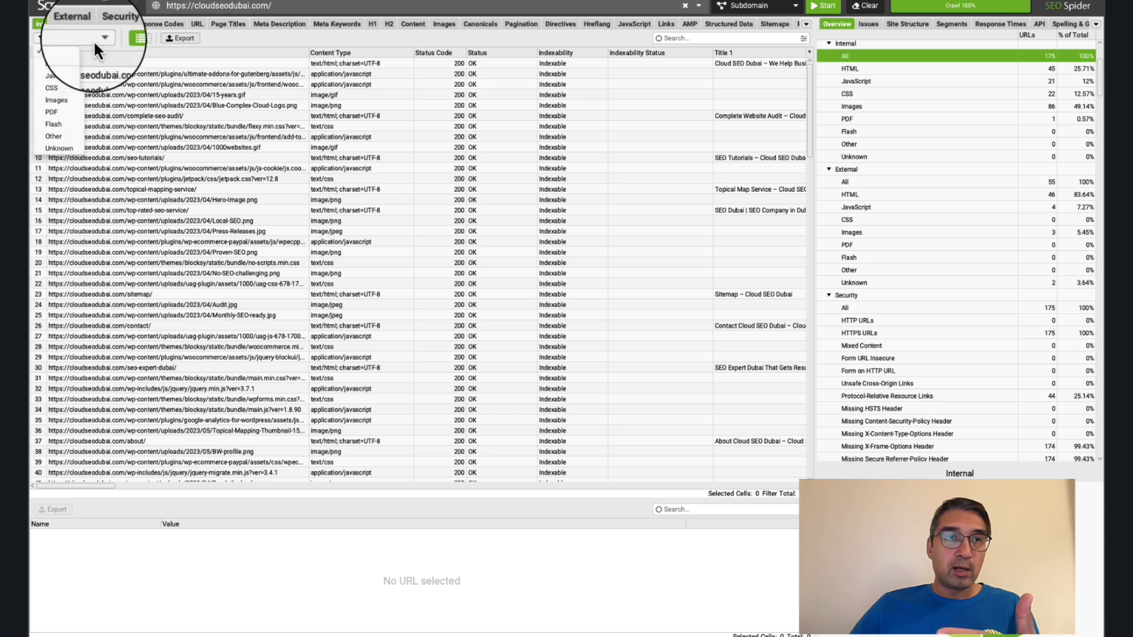
pyautogui.click(66, 63)
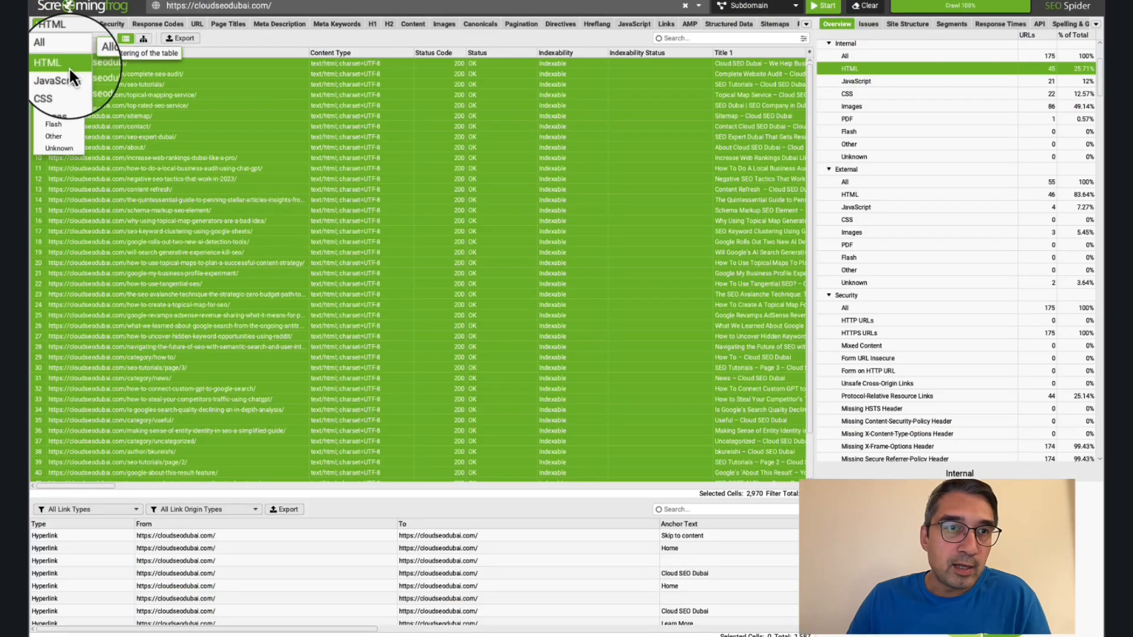
pyautogui.click(246, 43)
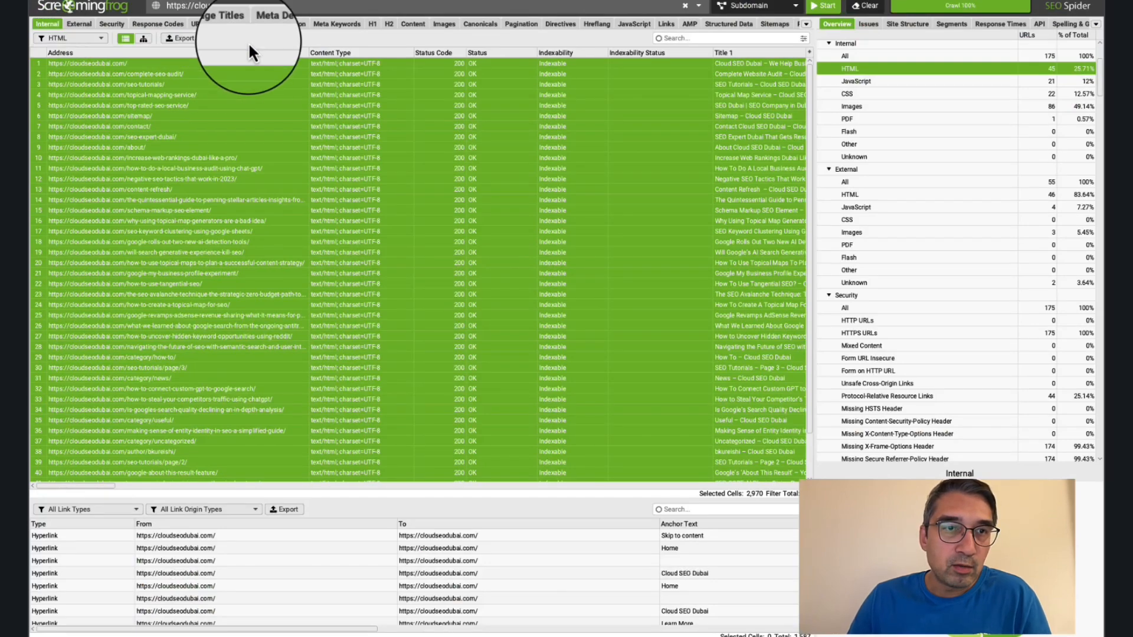
pyautogui.click(90, 105)
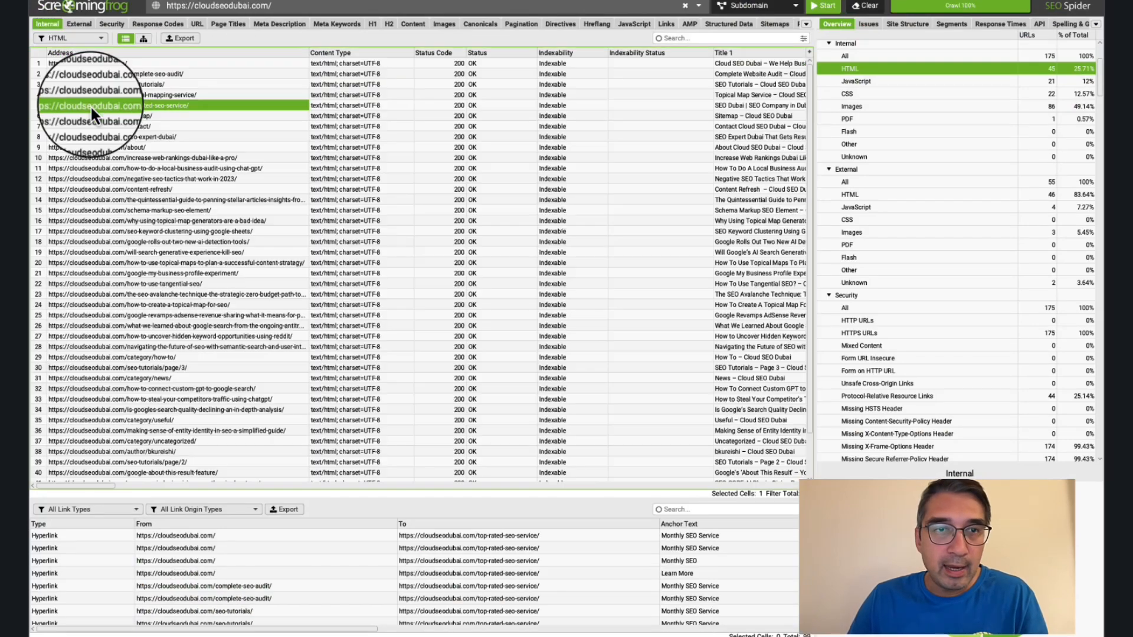
pyautogui.hotkey('ctrl', 'a')
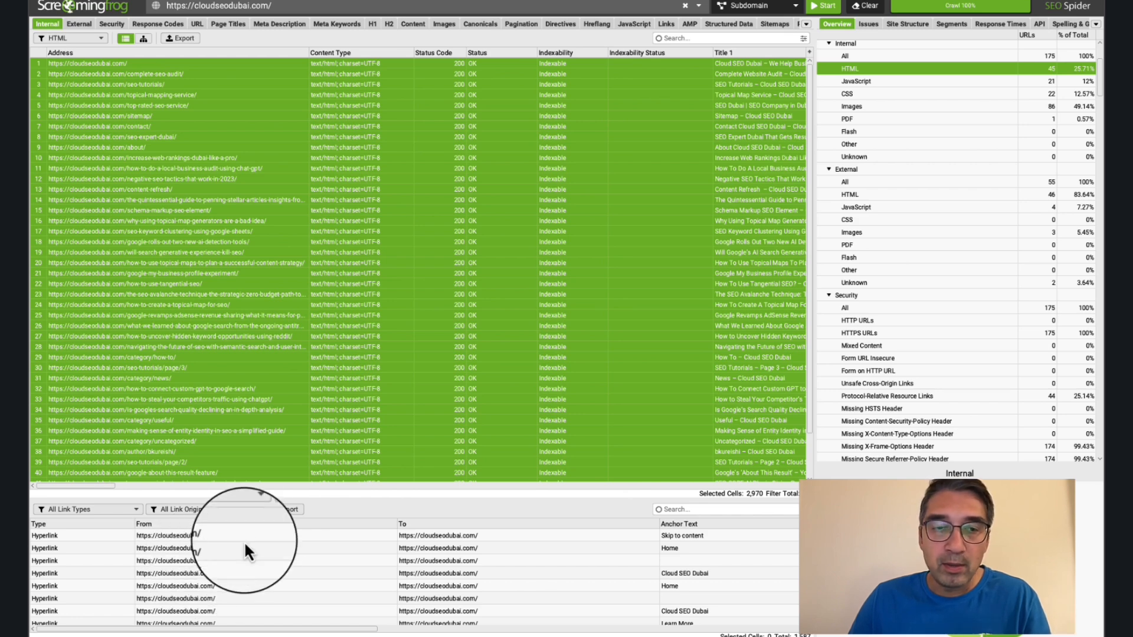
pyautogui.click(284, 510)
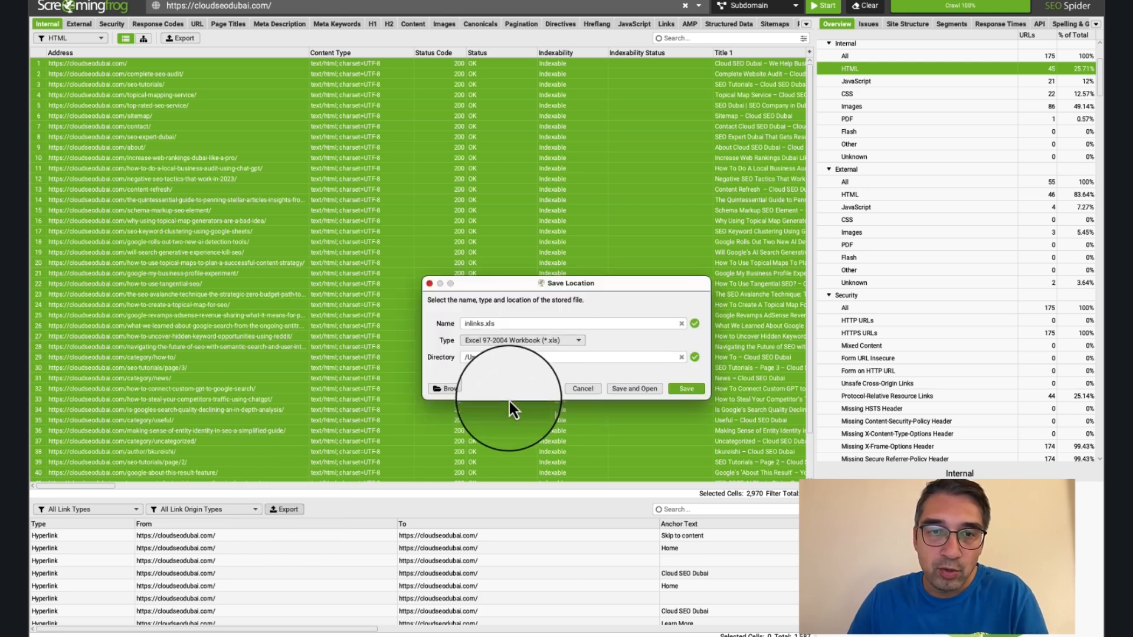
pyautogui.click(500, 341)
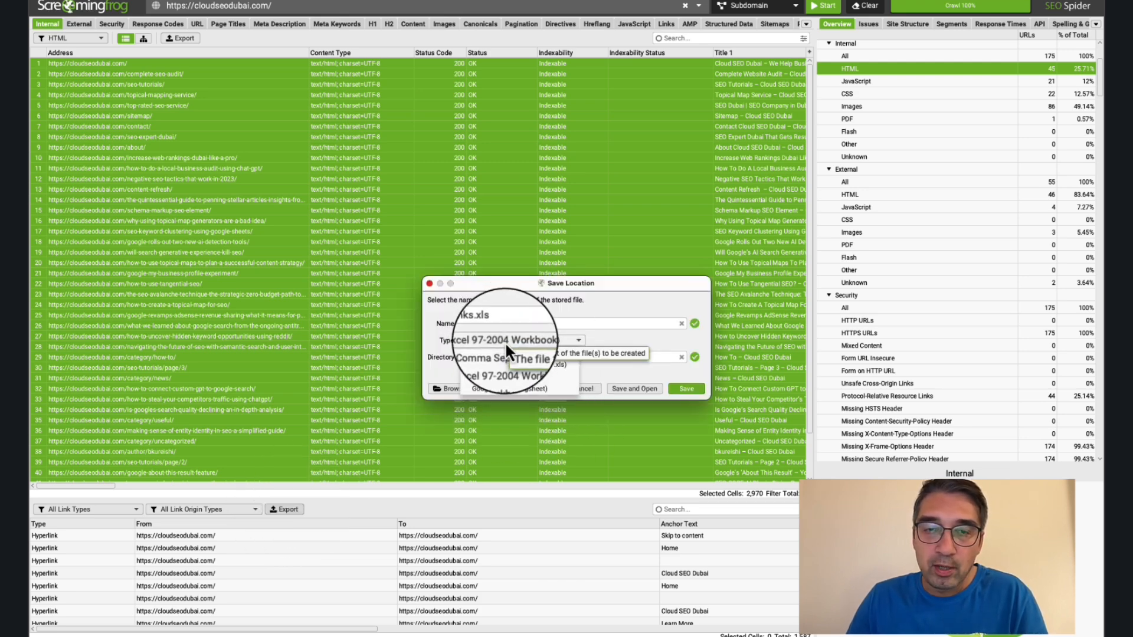
pyautogui.click(590, 288)
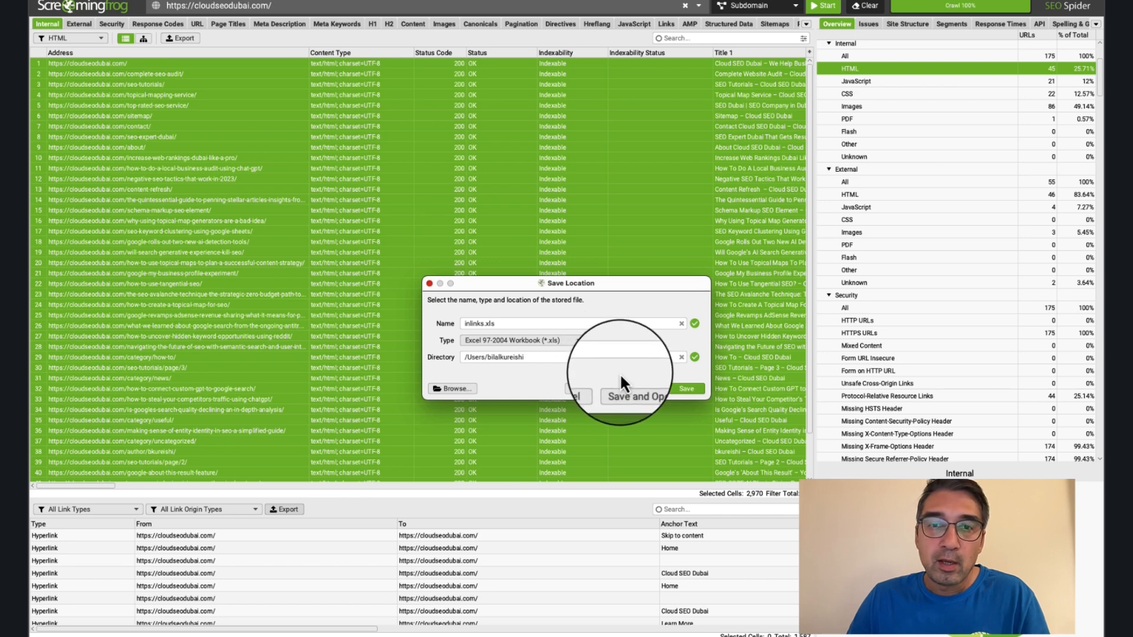
pyautogui.click(584, 389)
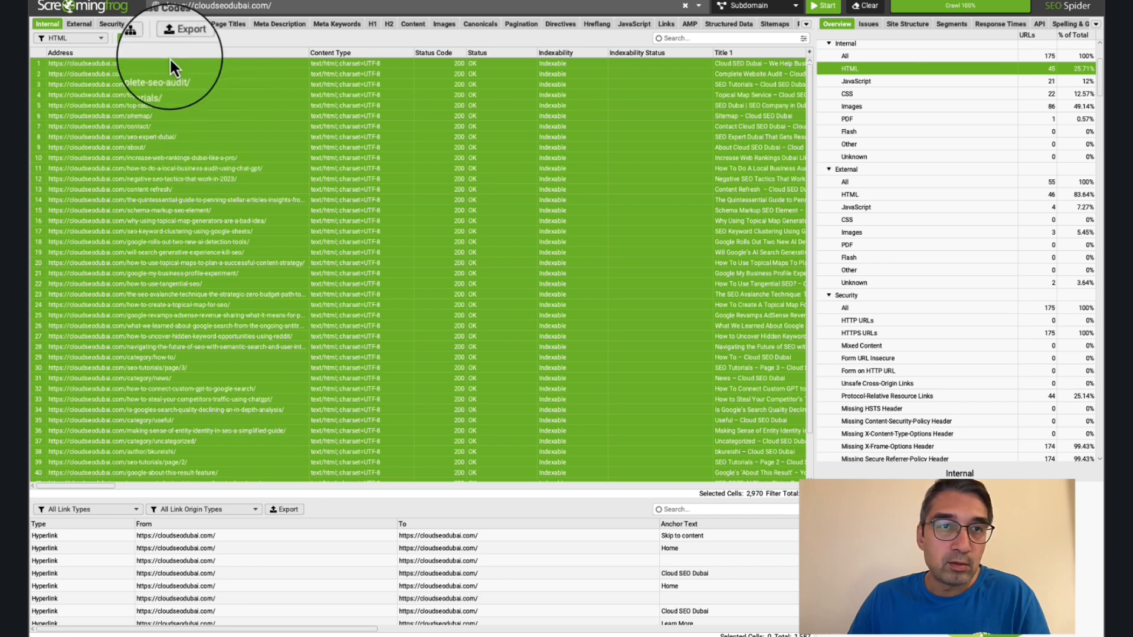
pyautogui.click(182, 38)
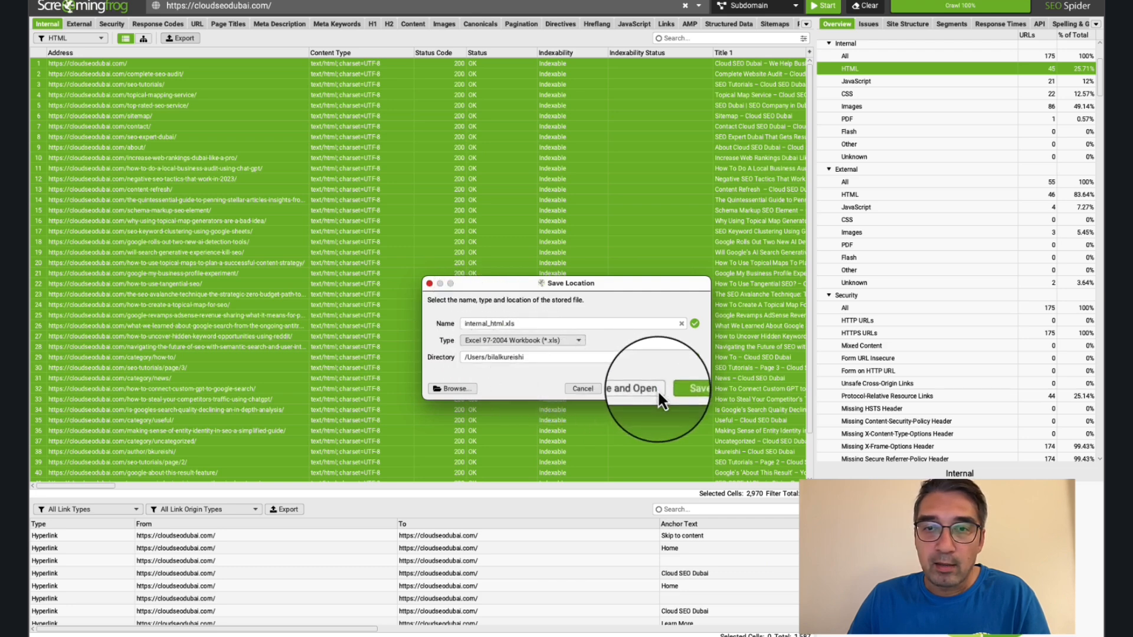
pyautogui.click(586, 387)
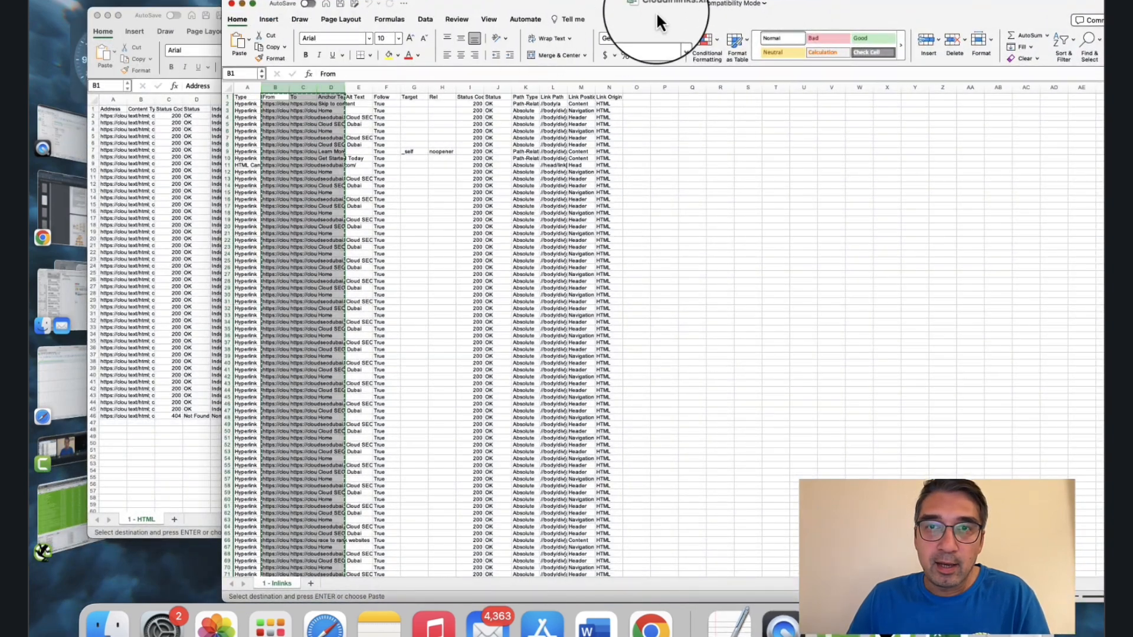
# Step: Copy the From, To and Anchor Text columns (B to D) of the Cloudinlinks.xls workbook in Excel
pyautogui.click(289, 118)
pyautogui.moveTo(280, 87); pyautogui.dragTo(331, 88)
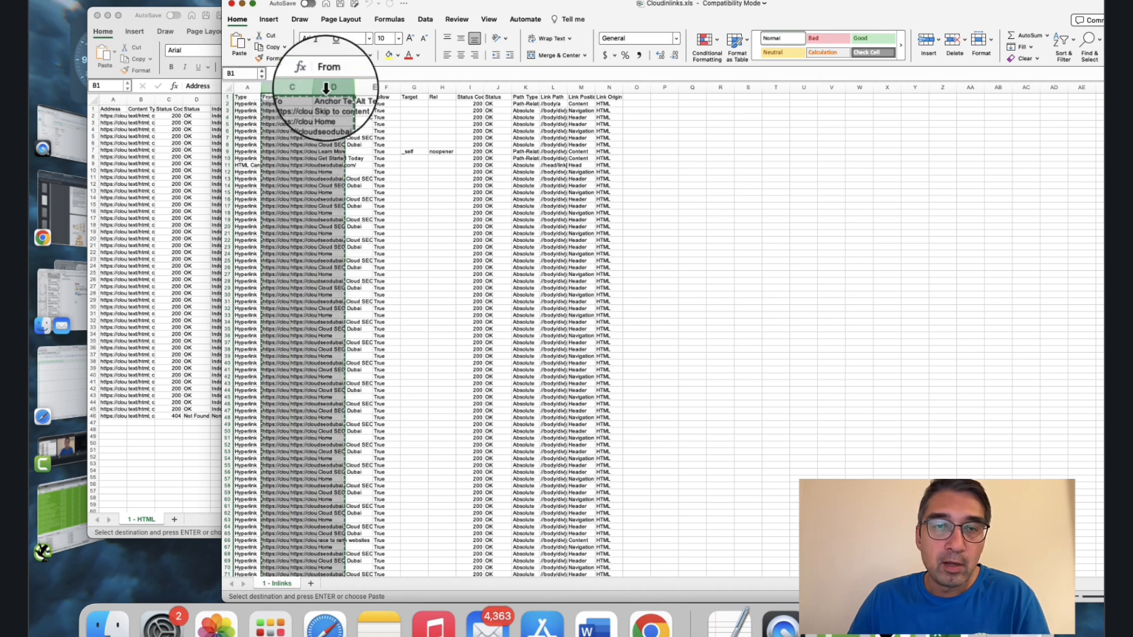
pyautogui.rightClick(324, 88)
pyautogui.click(341, 109)
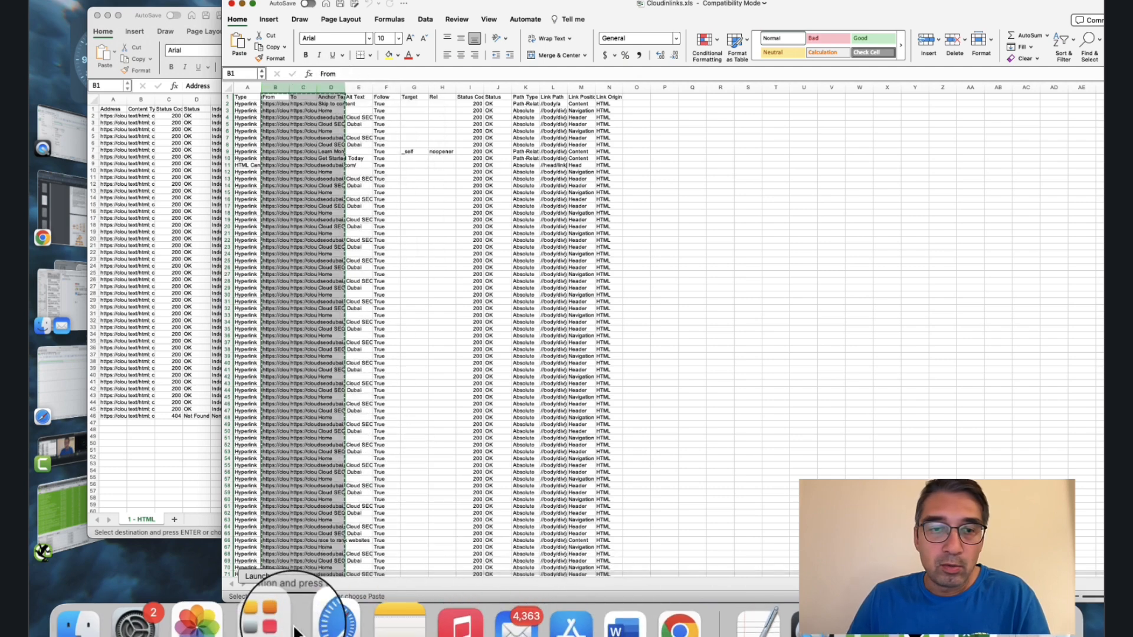
# Step: Switch to the cloudseodubai anchor mapping spreadsheet in Safari and paste the copied columns as values only at A1 of the Internal Anchors sheet
pyautogui.click(316, 623)
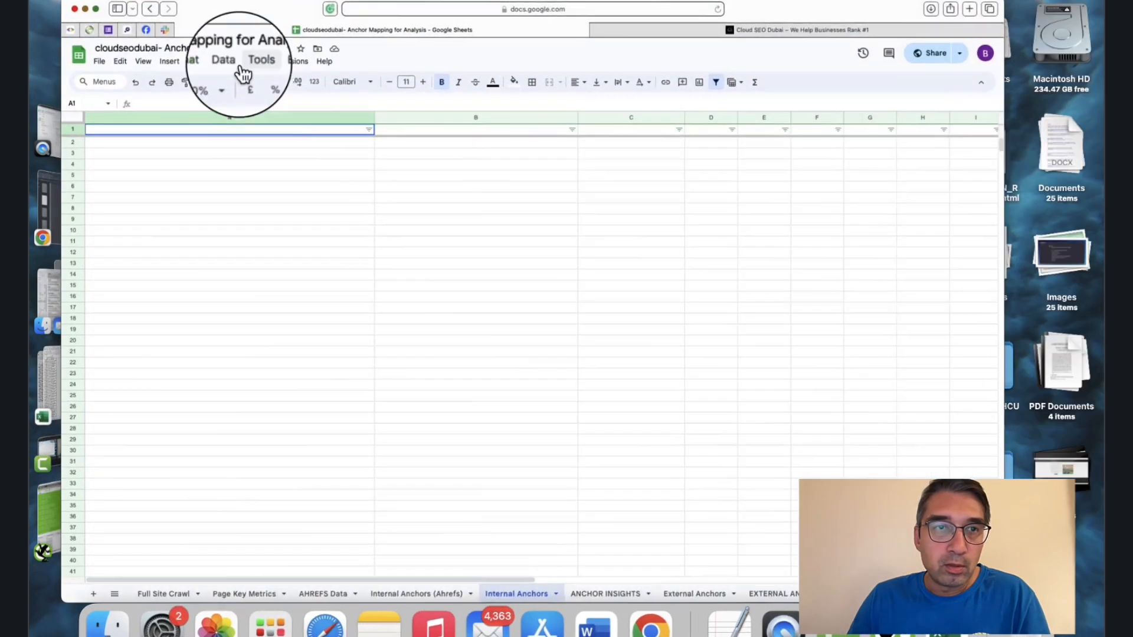
pyautogui.click(95, 8)
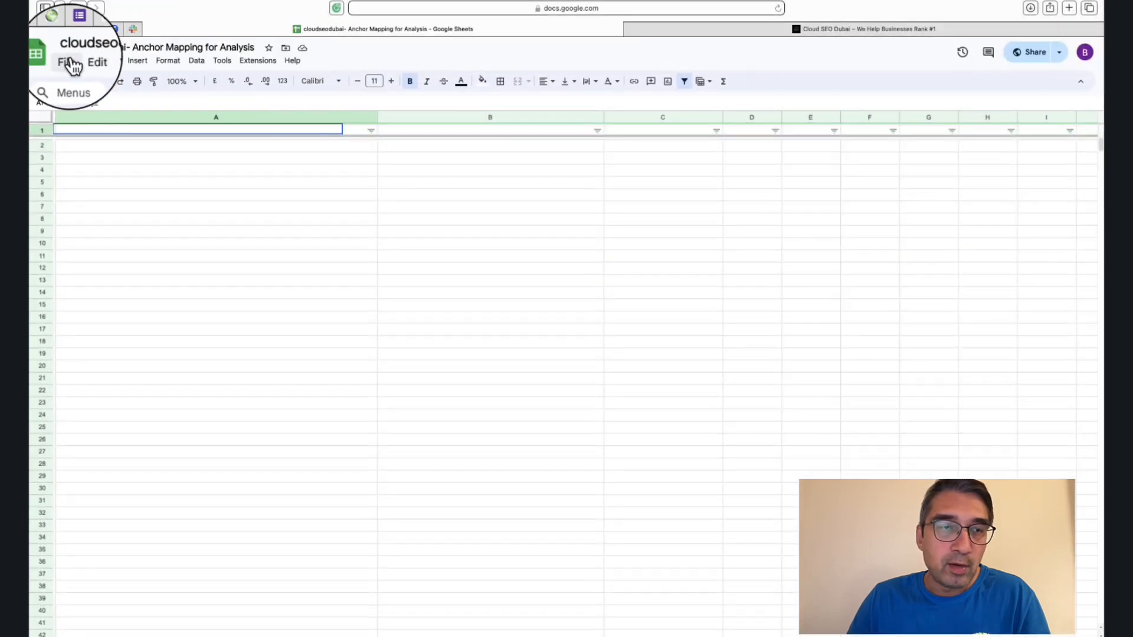
pyautogui.click(69, 59)
pyautogui.click(440, 176)
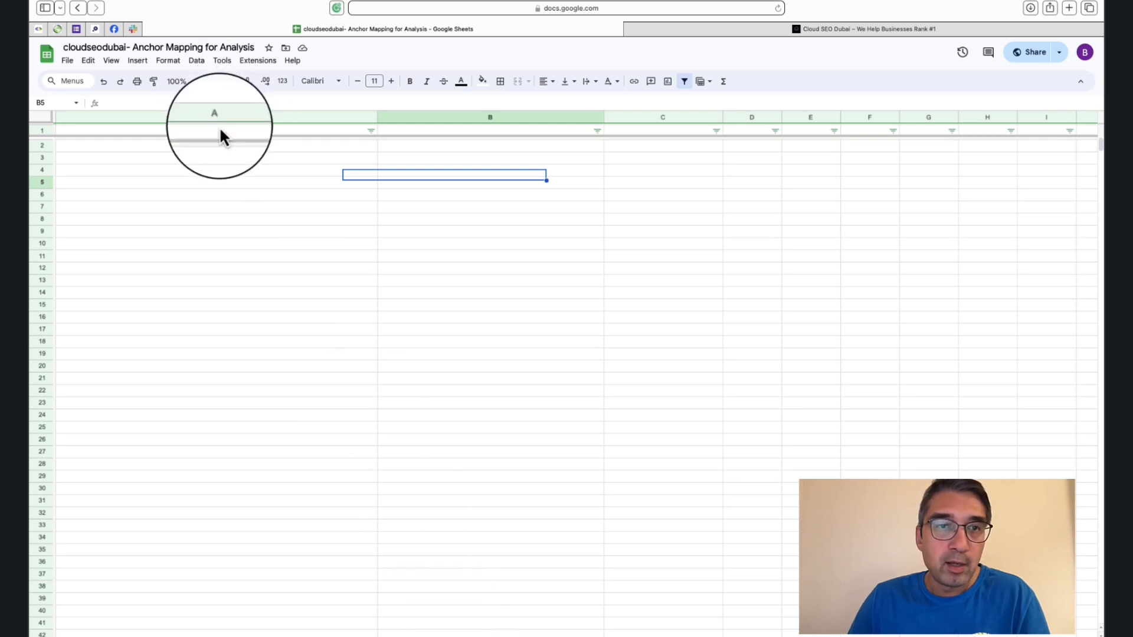
pyautogui.click(242, 131)
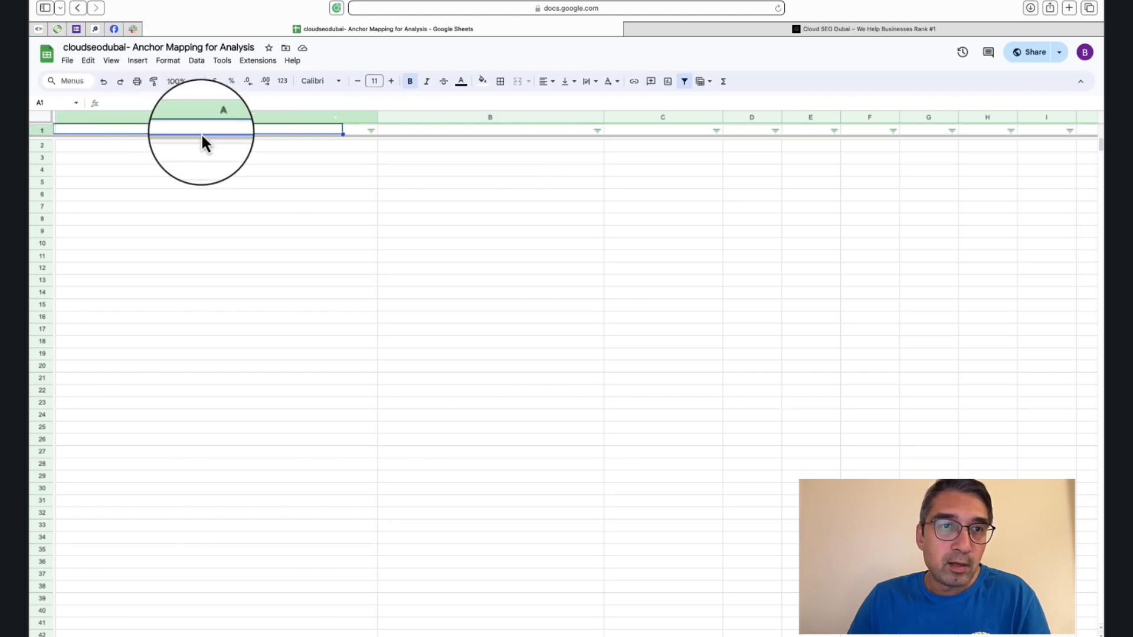
pyautogui.click(88, 61)
pyautogui.moveTo(142, 173)
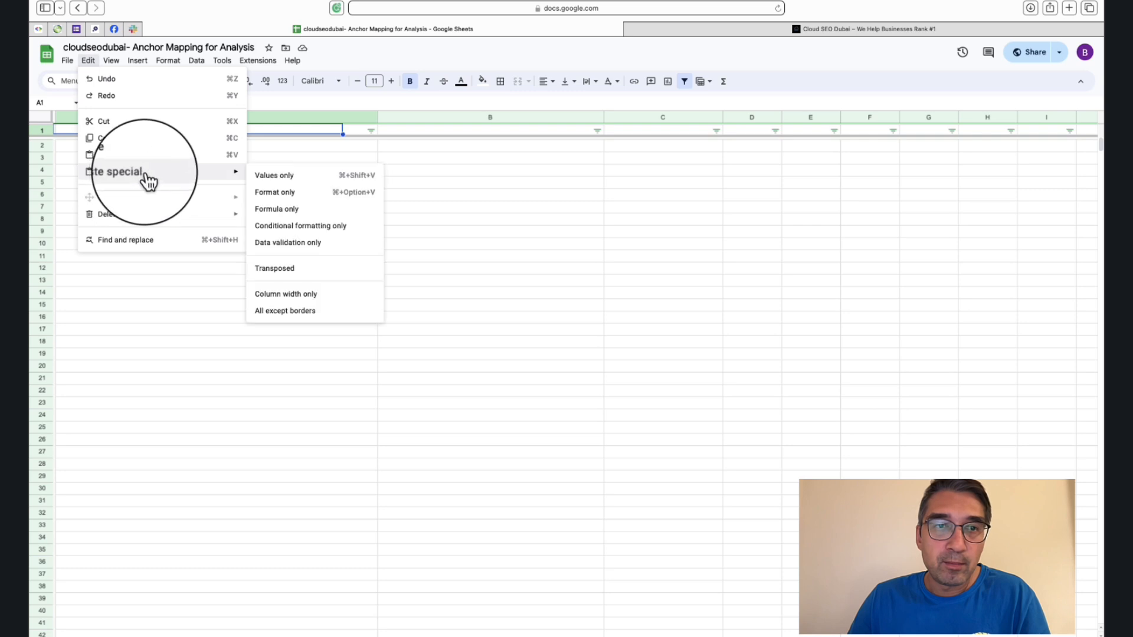
pyautogui.click(316, 179)
pyautogui.click(328, 185)
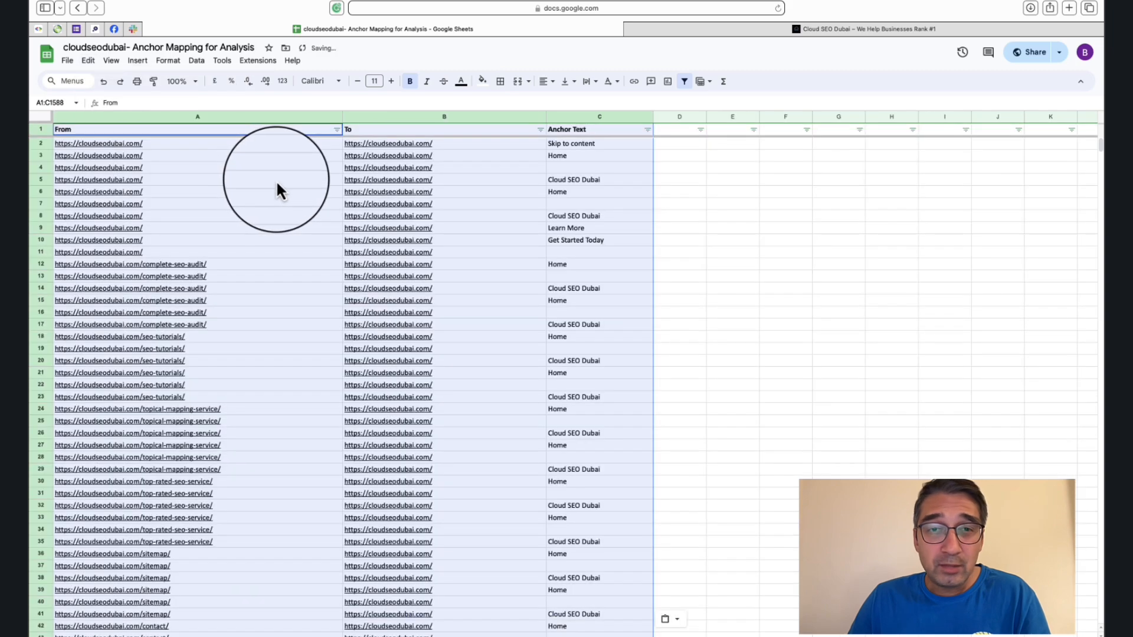
# Step: Show the Full Site Crawl sheet, leave full-screen view, and switch to the cloudinternal_html.xls workbook in Excel
pyautogui.moveTo(278, 188)
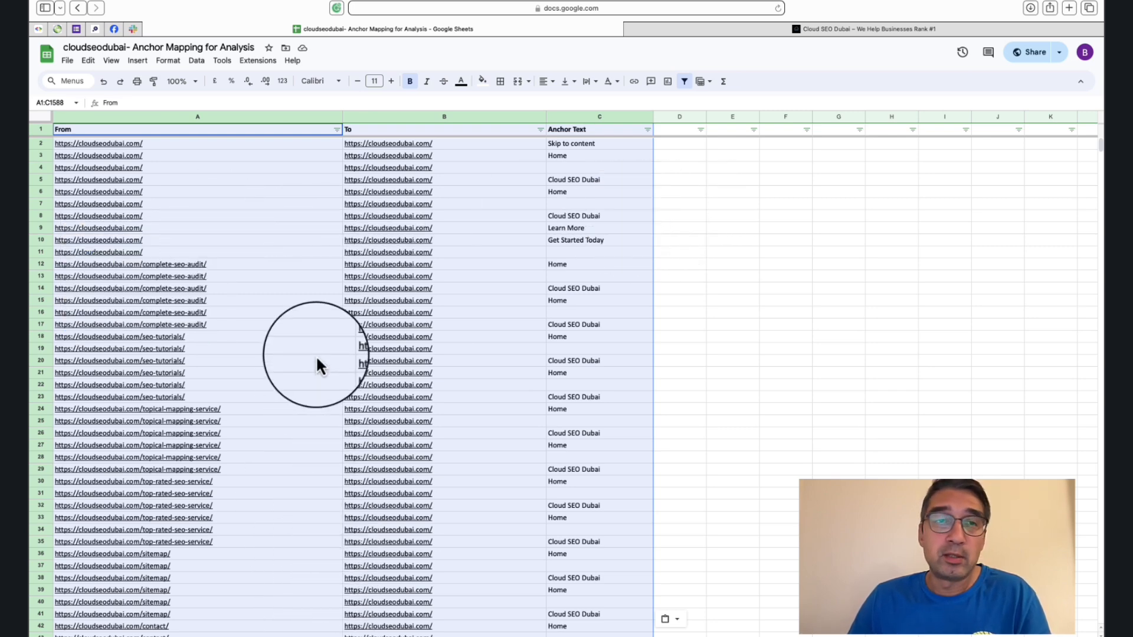
pyautogui.moveTo(320, 357)
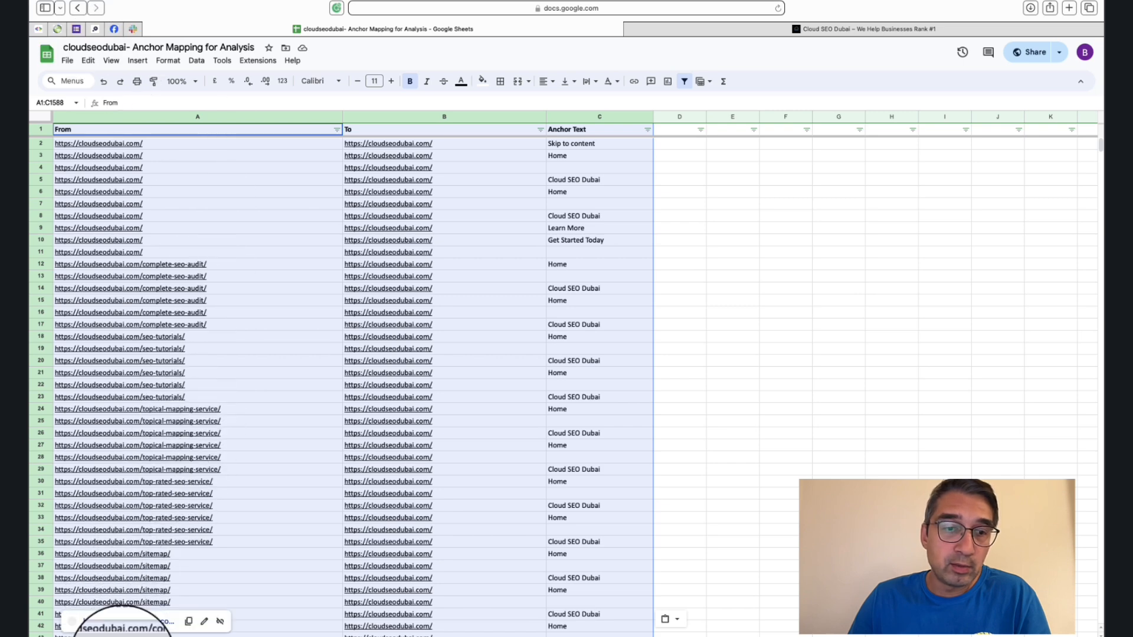
pyautogui.click(124, 636)
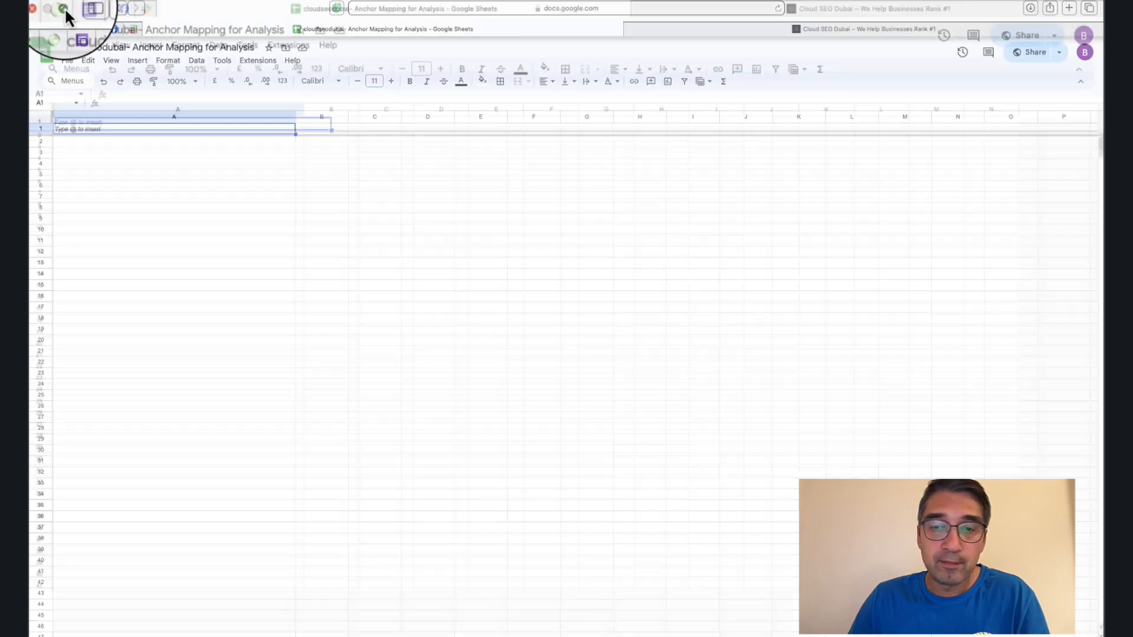
pyautogui.click(63, 7)
pyautogui.rightClick(939, 635)
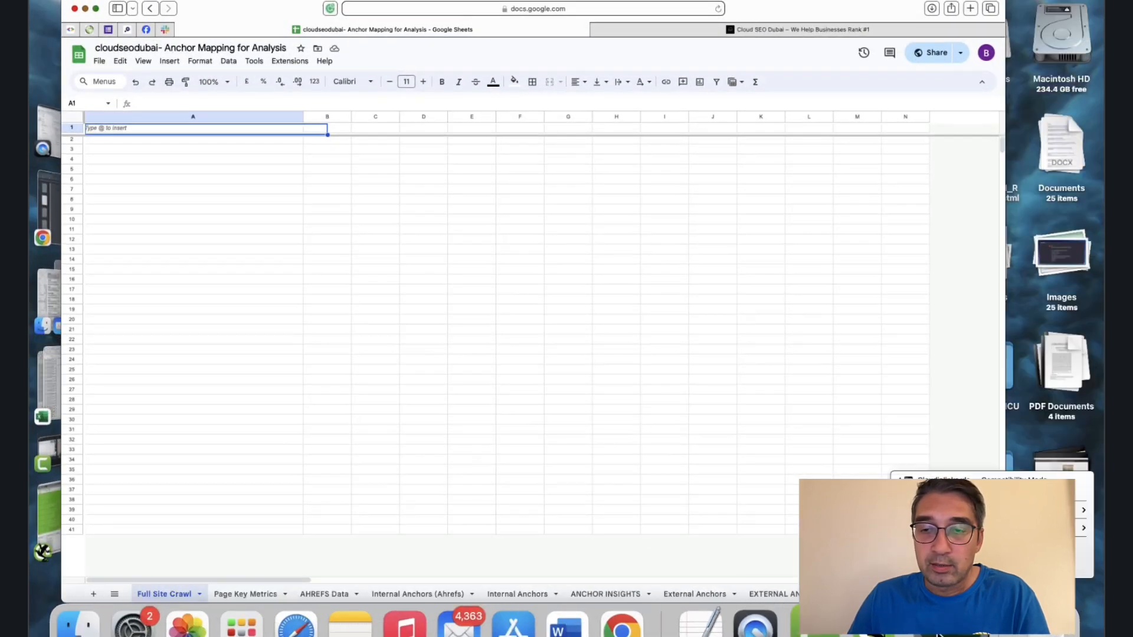
pyautogui.click(944, 491)
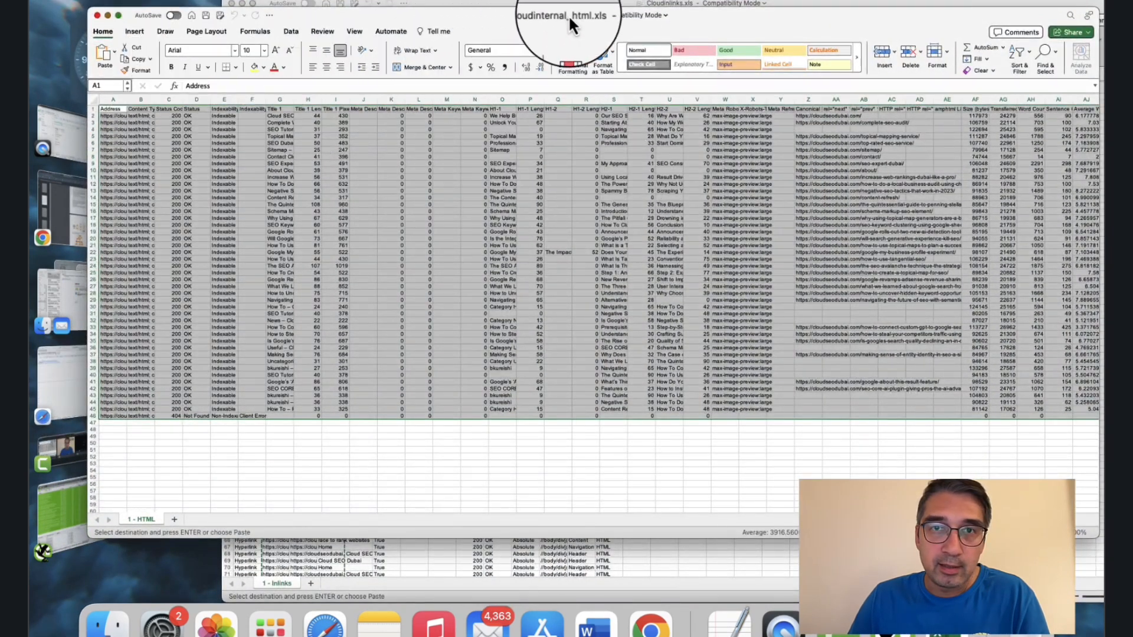
# Step: Select and copy the entire crawl data table on the 1 - HTML sheet
pyautogui.click(118, 116)
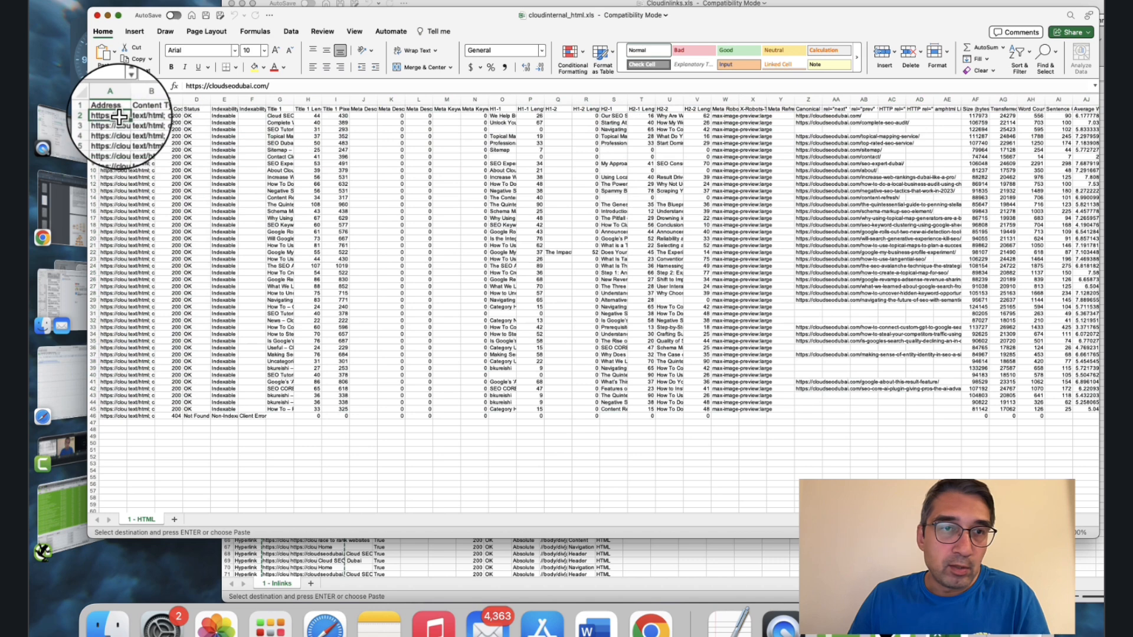
pyautogui.write('a')
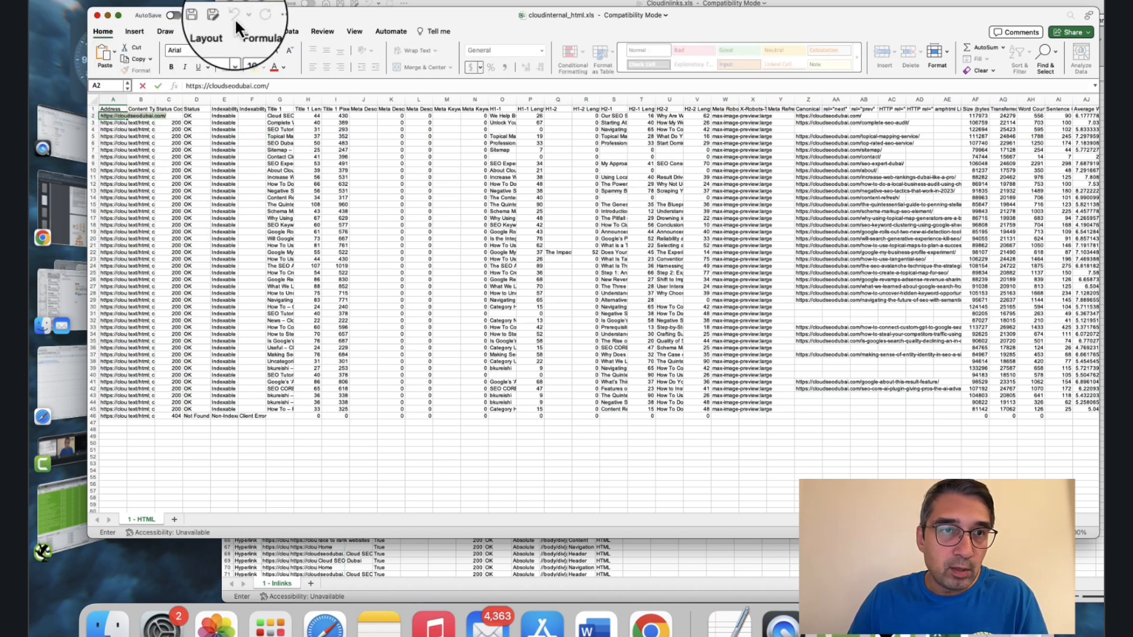
pyautogui.click(224, 259)
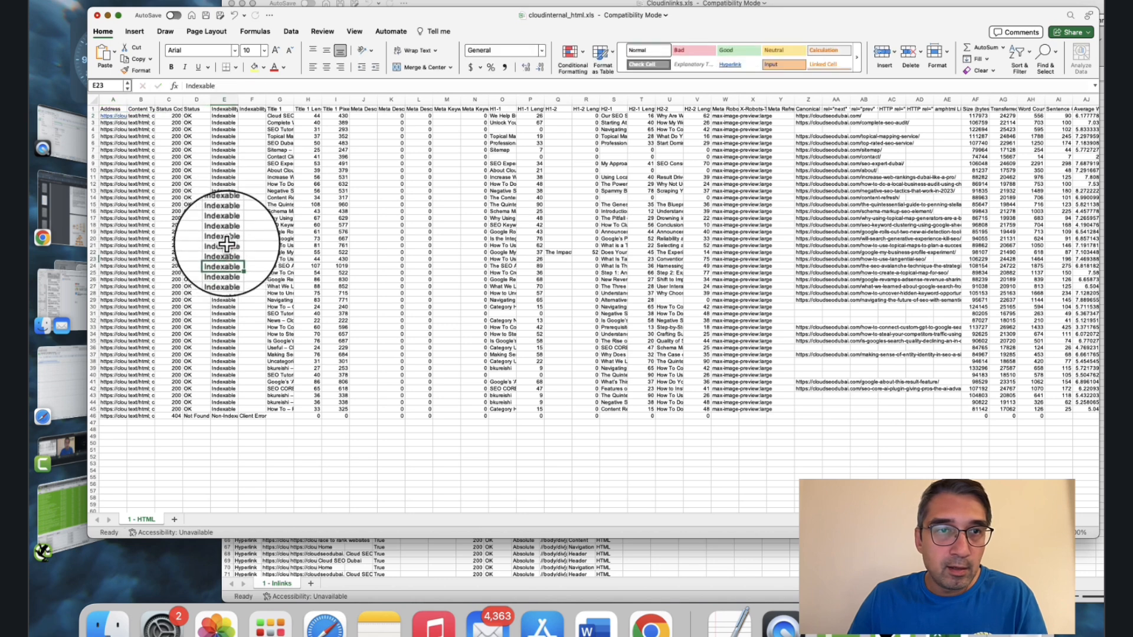
pyautogui.press('super+a')
pyautogui.rightClick(225, 230)
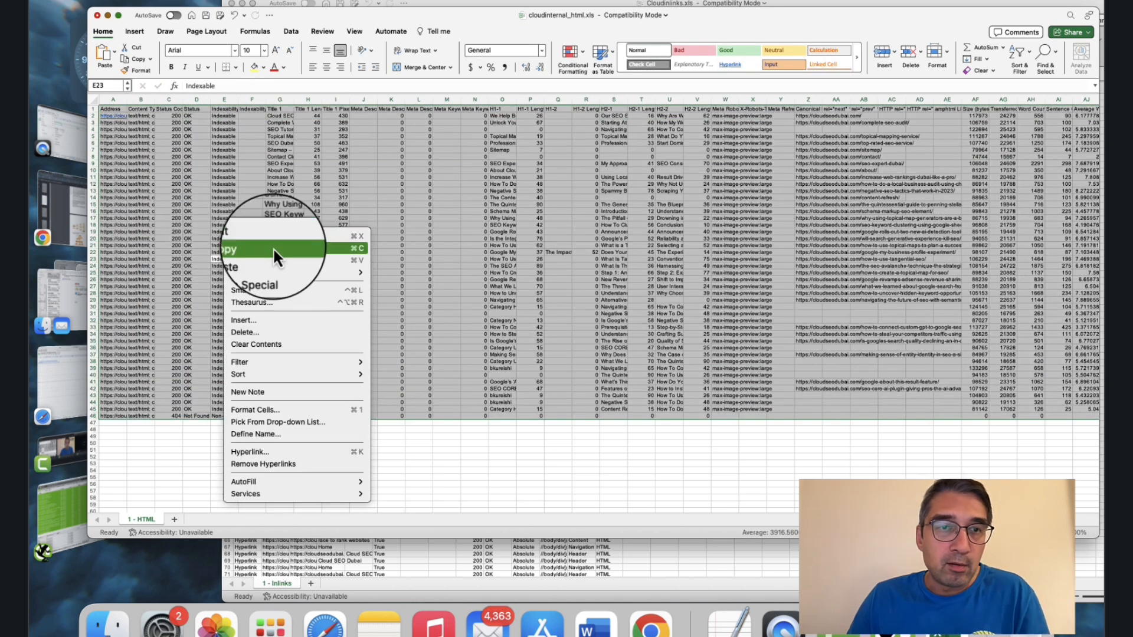
pyautogui.click(273, 252)
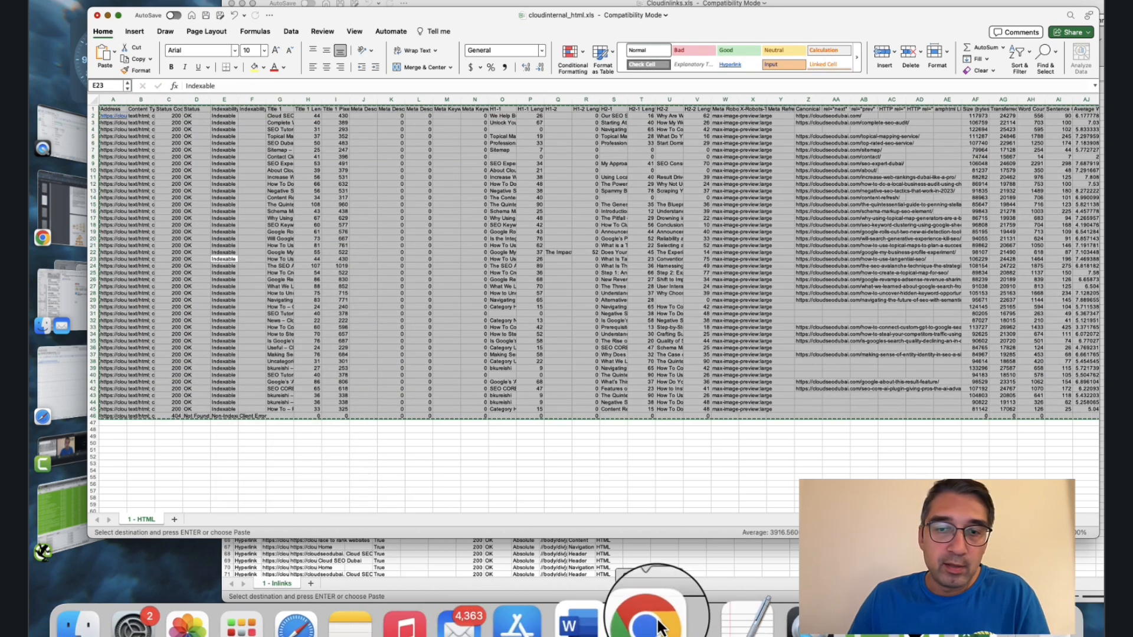
# Step: Switch to the anchor mapping spreadsheet in Safari and paste the copied crawl data as values only at A1 of the Full Site Crawl sheet
pyautogui.click(297, 625)
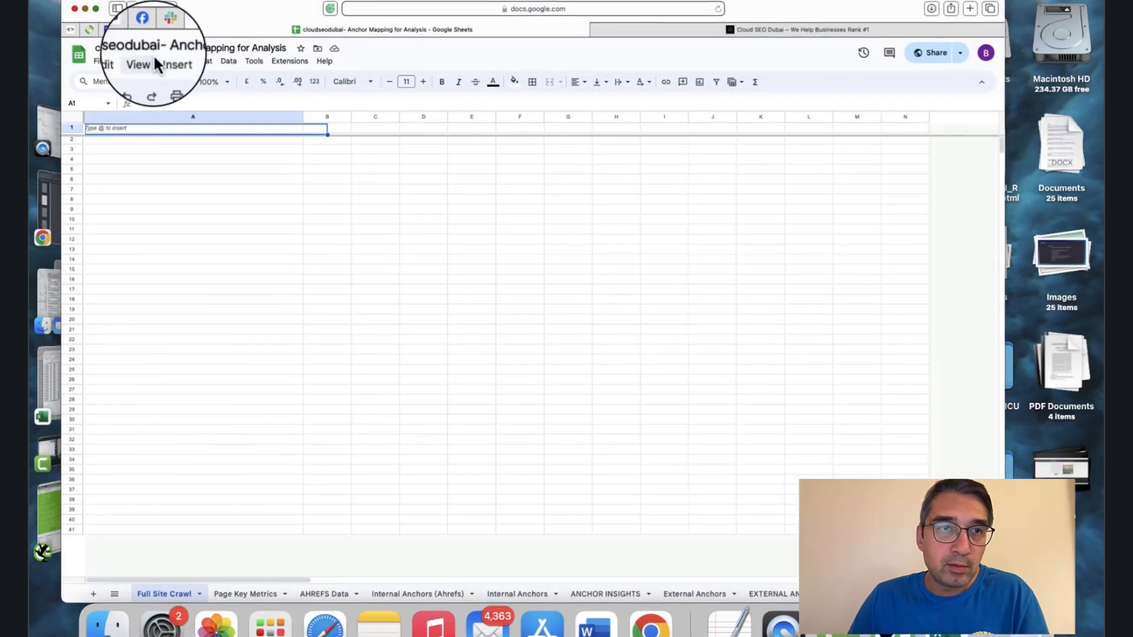
pyautogui.click(96, 8)
pyautogui.click(127, 207)
pyautogui.click(117, 130)
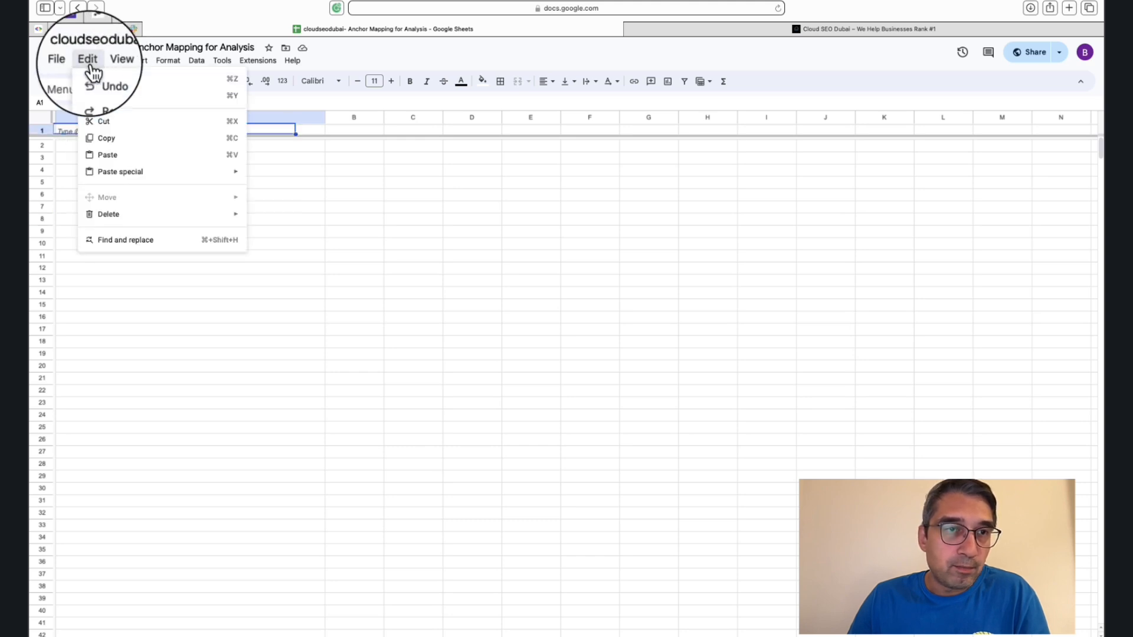
pyautogui.moveTo(106, 176)
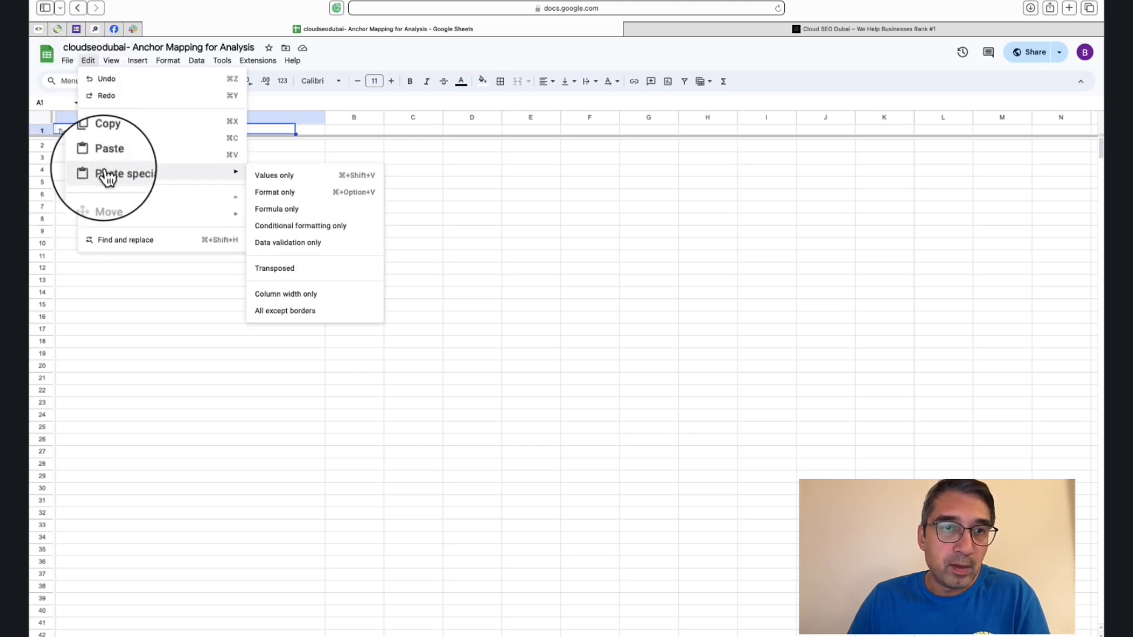
pyautogui.click(326, 180)
pyautogui.click(328, 184)
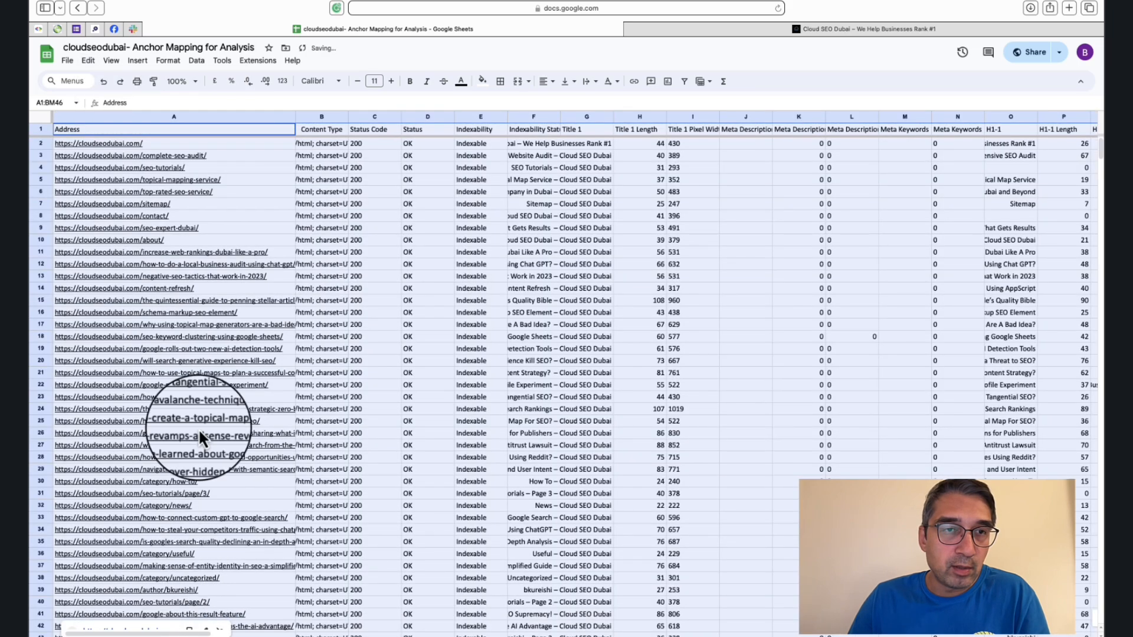
# Step: Copy the Address column (A) of the Full Site Crawl sheet and paste it at A1 of the ANCHOR INSIGHTS sheet
pyautogui.click(206, 179)
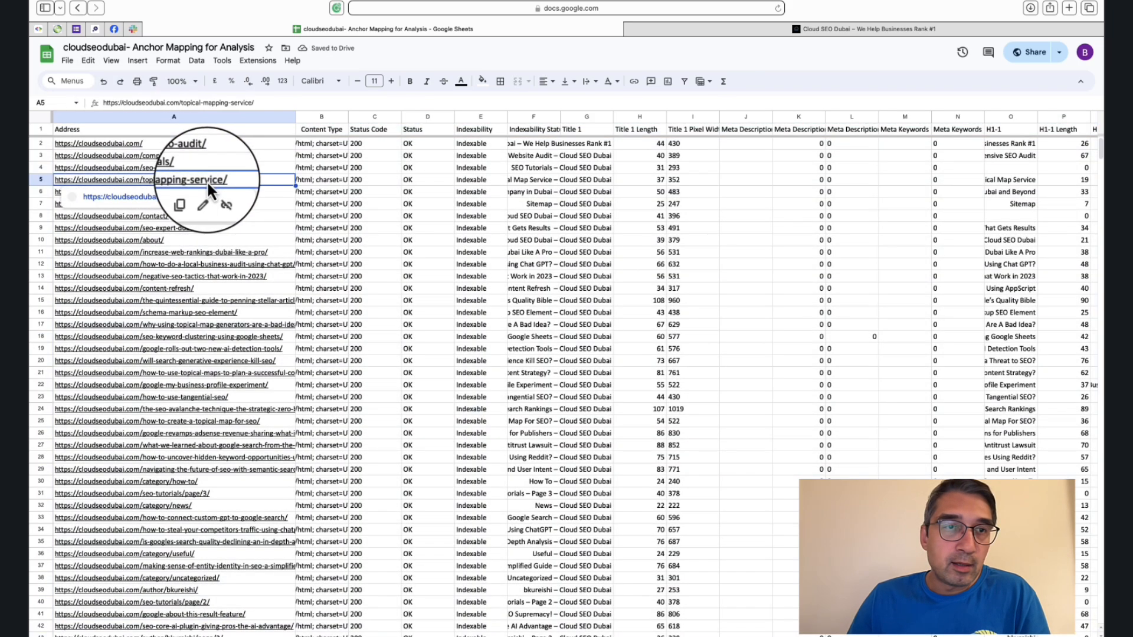
pyautogui.click(201, 118)
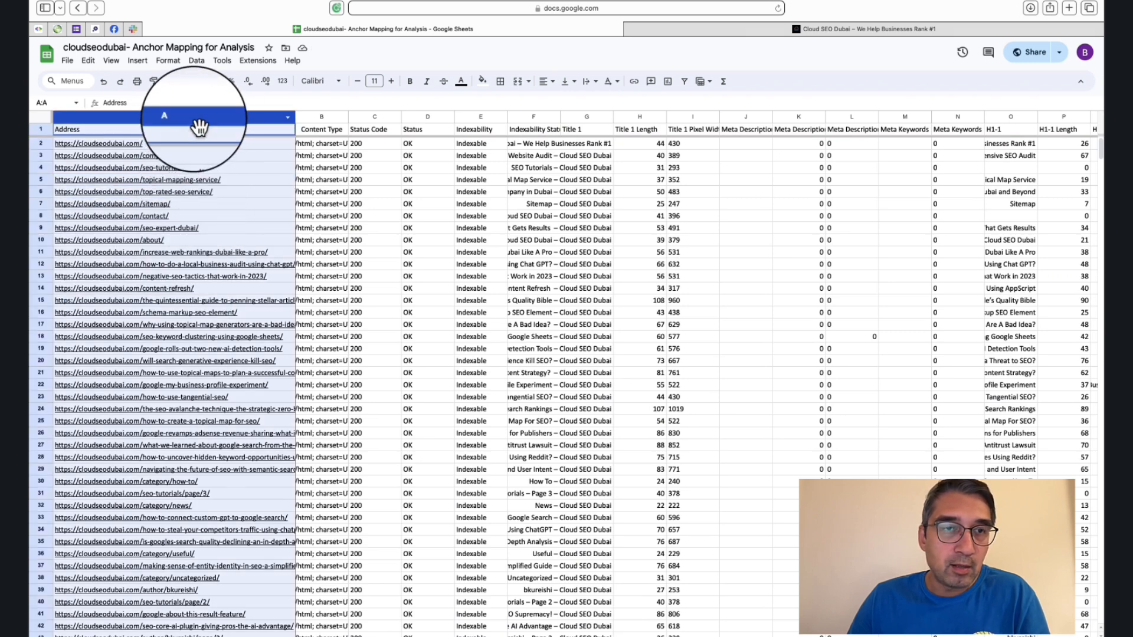
pyautogui.rightClick(195, 120)
pyautogui.click(206, 148)
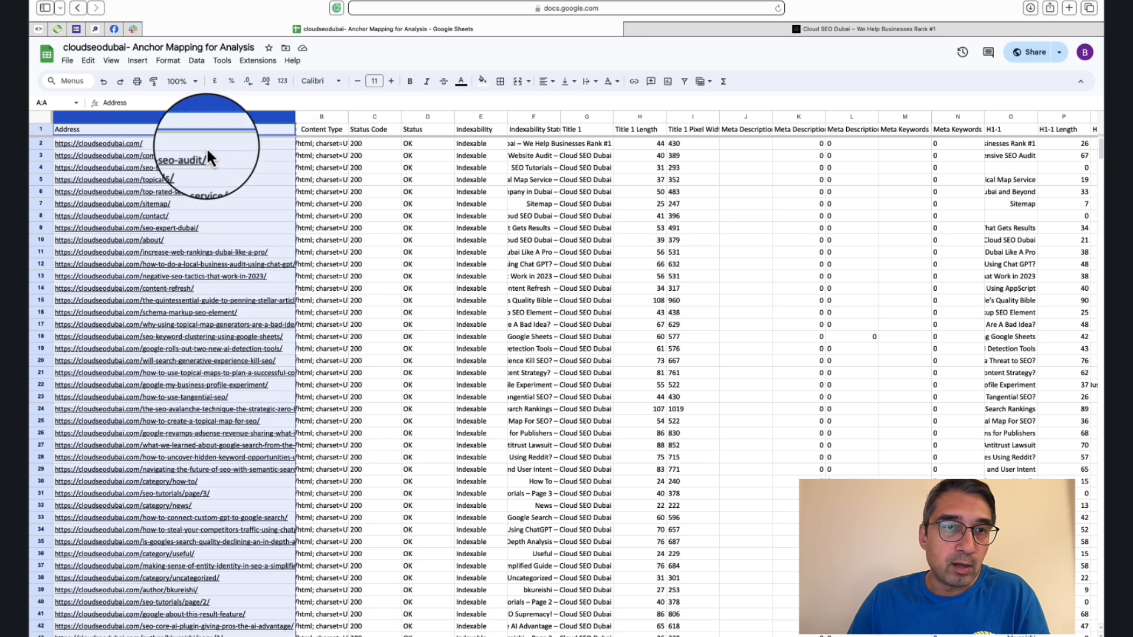
pyautogui.moveTo(207, 147)
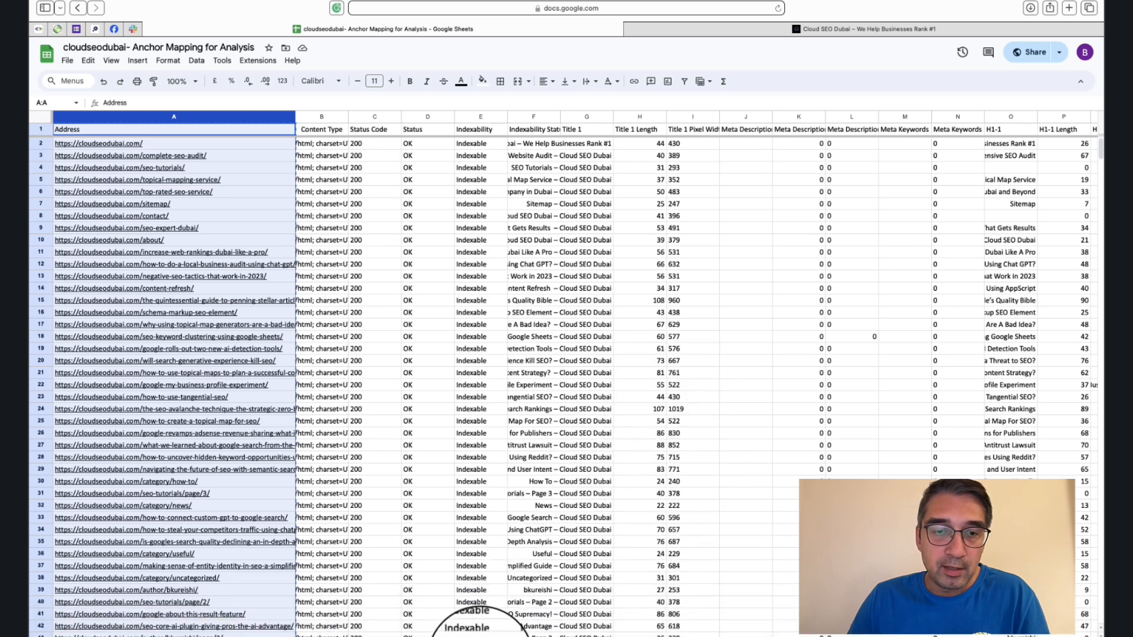
pyautogui.click(479, 634)
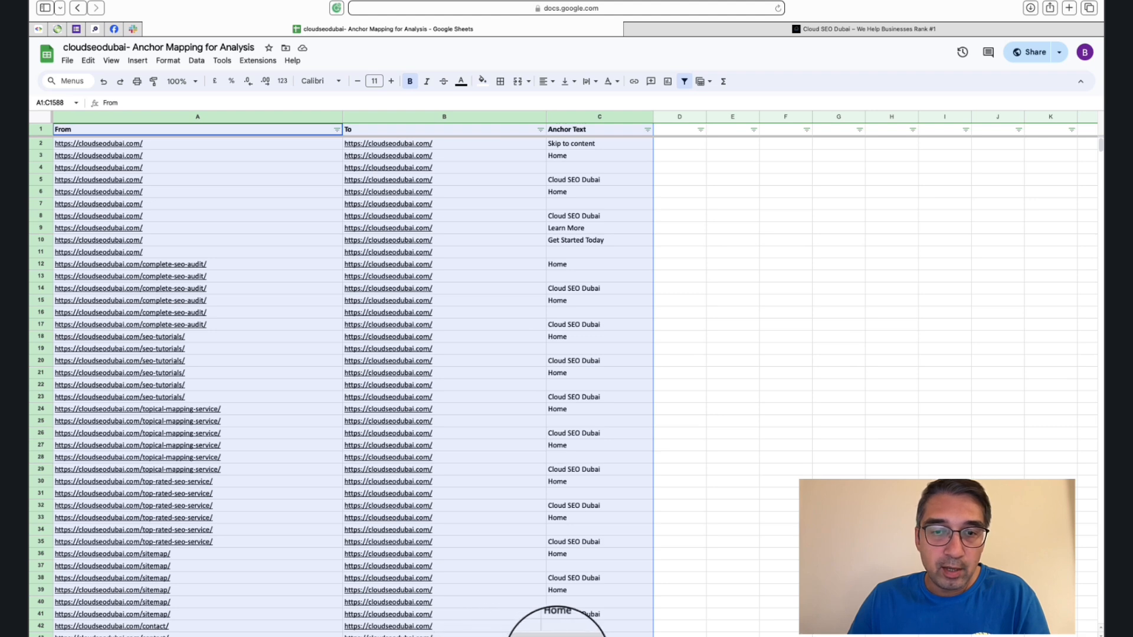
pyautogui.click(554, 634)
pyautogui.click(105, 130)
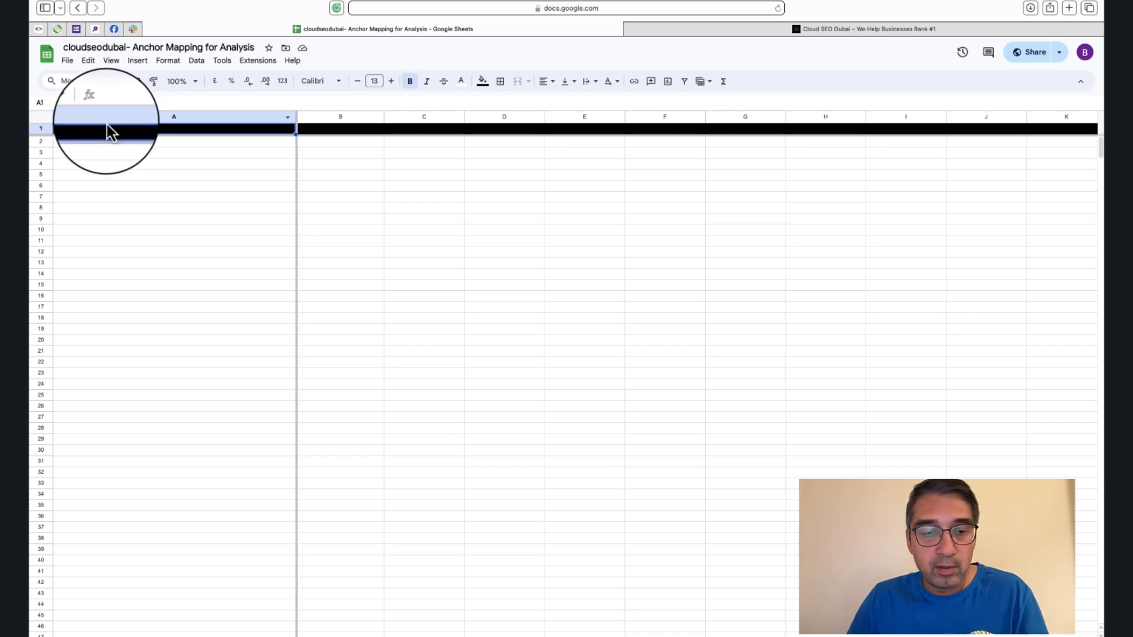
pyautogui.press('super+v')
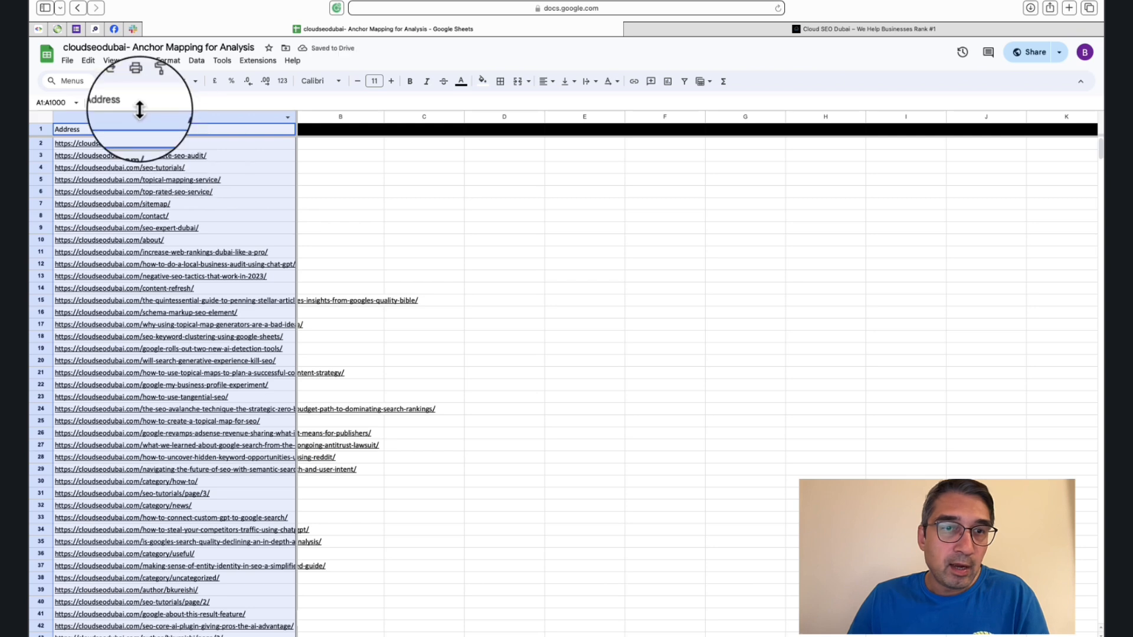
pyautogui.click(321, 240)
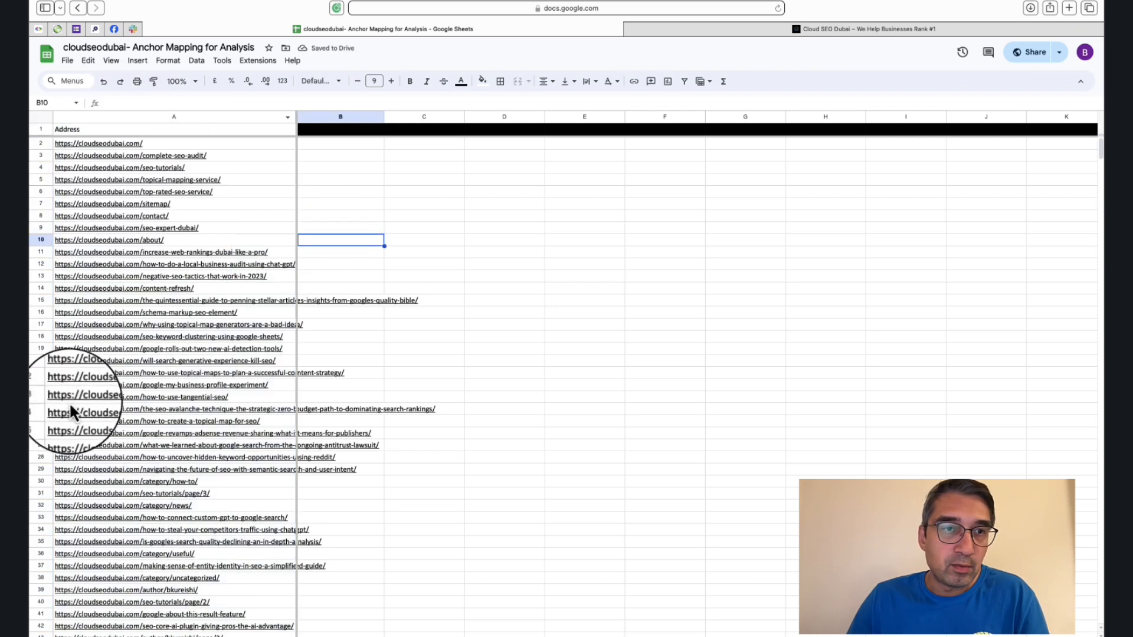
# Step: Open the spreadsheet's match2 Apps Script project and dismiss the signed-in account notice
pyautogui.moveTo(66, 200)
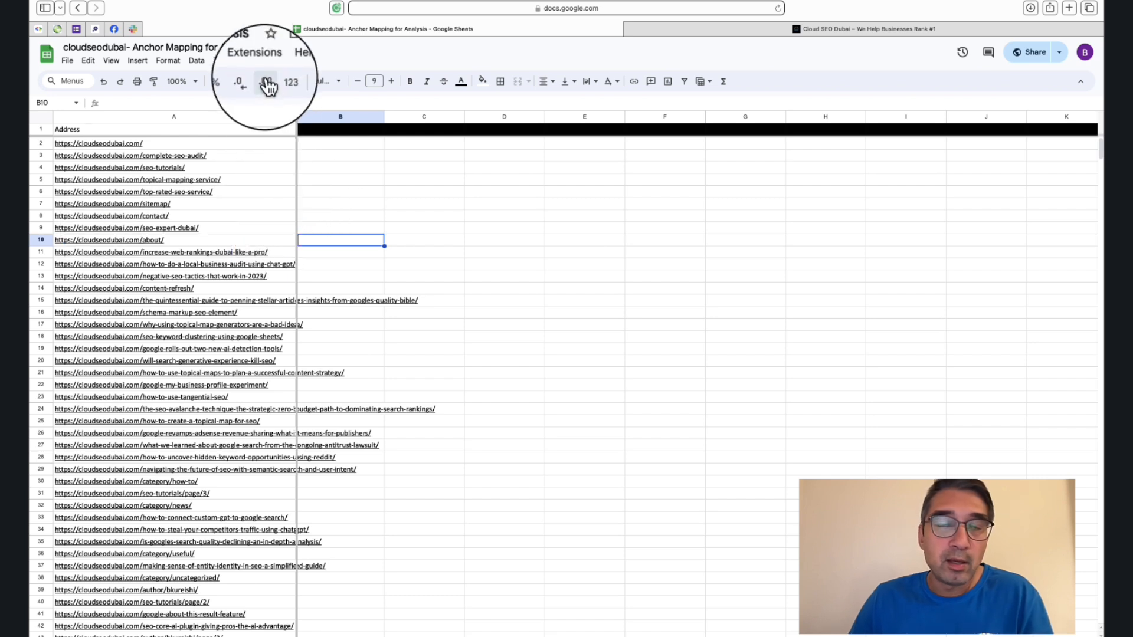
pyautogui.click(258, 60)
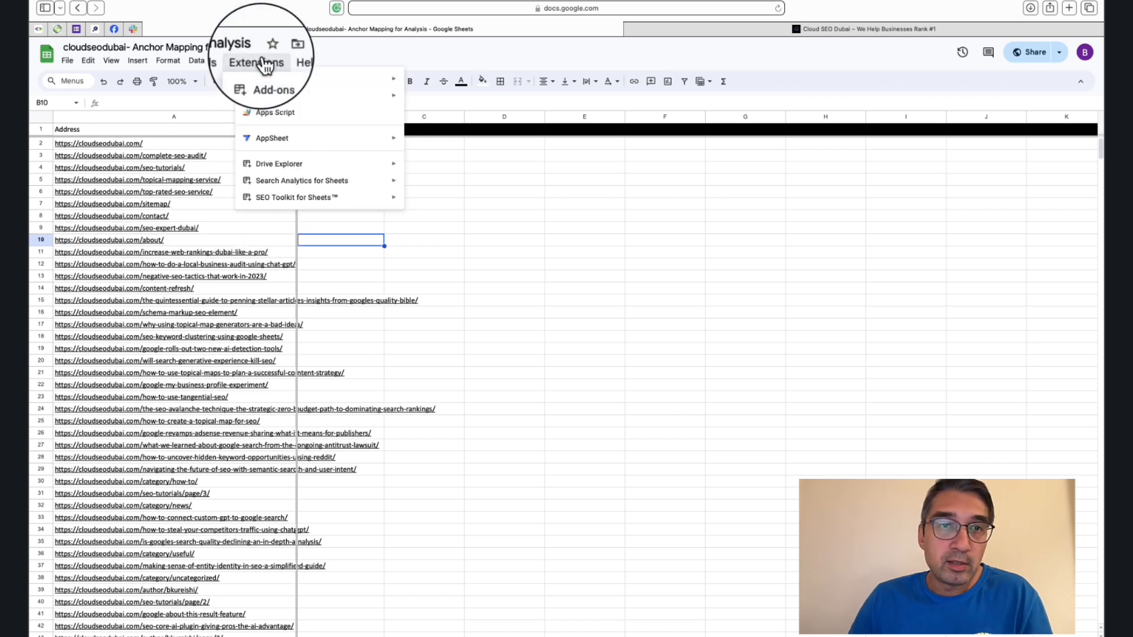
pyautogui.click(275, 118)
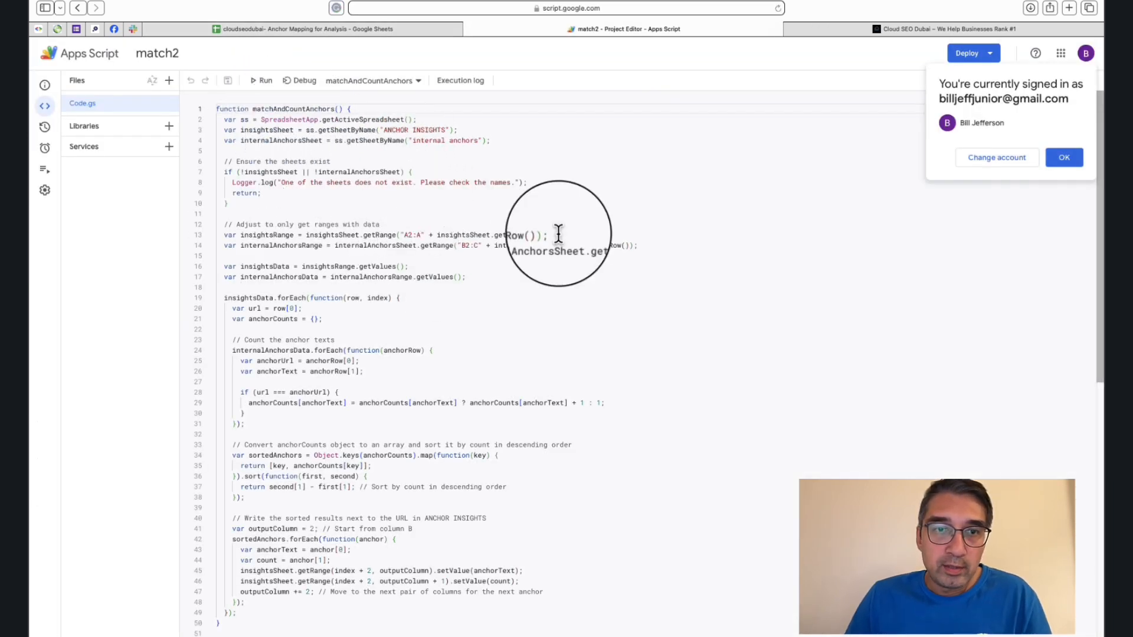
pyautogui.click(1062, 160)
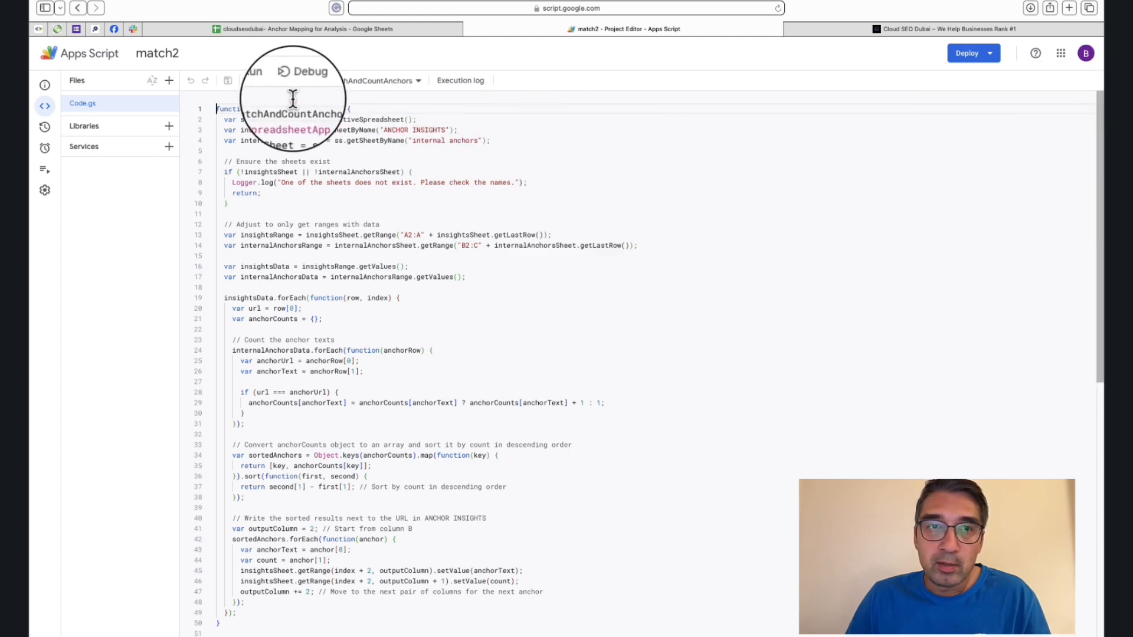
# Step: Run the matchAndCountAnchors function and authorize match2 to access the Google account, continuing past the unverified app warning
pyautogui.click(256, 82)
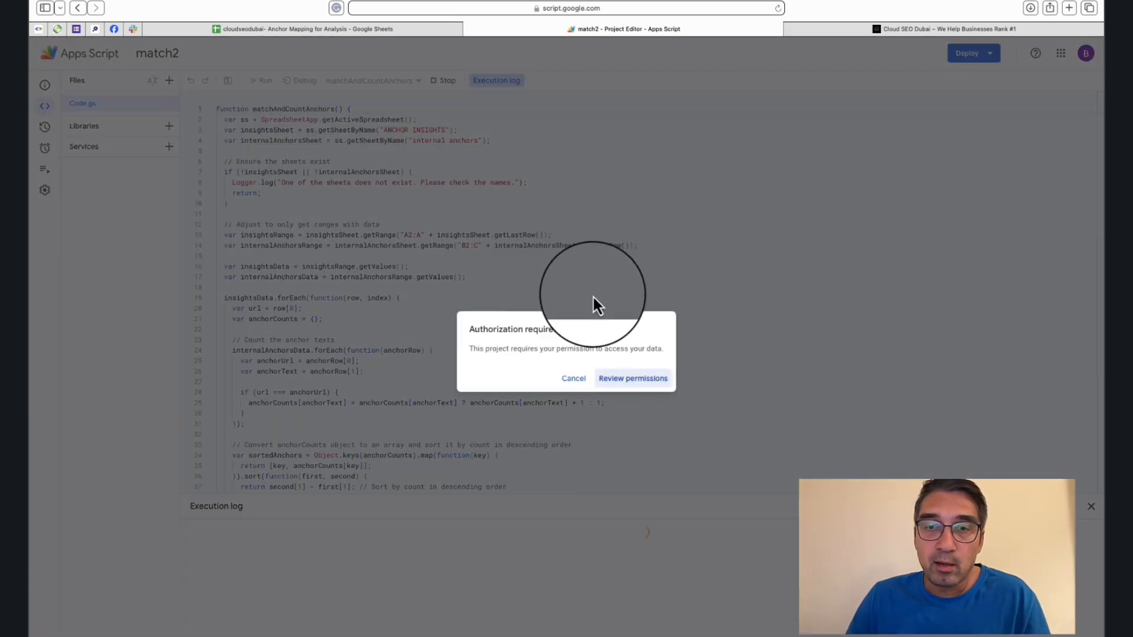
pyautogui.click(622, 385)
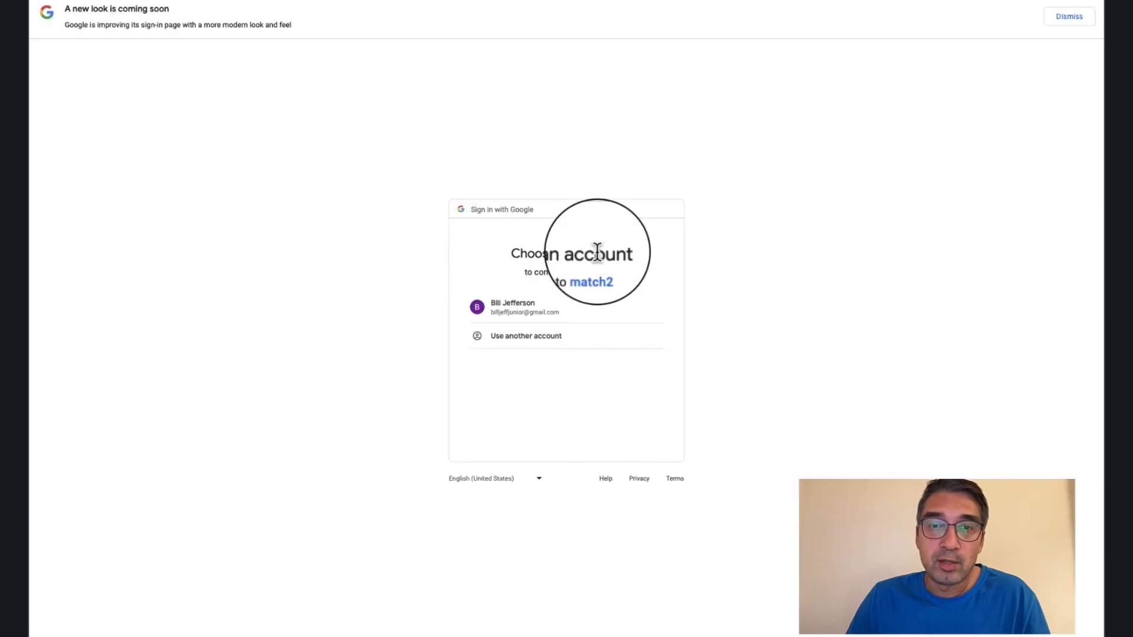
pyautogui.click(507, 324)
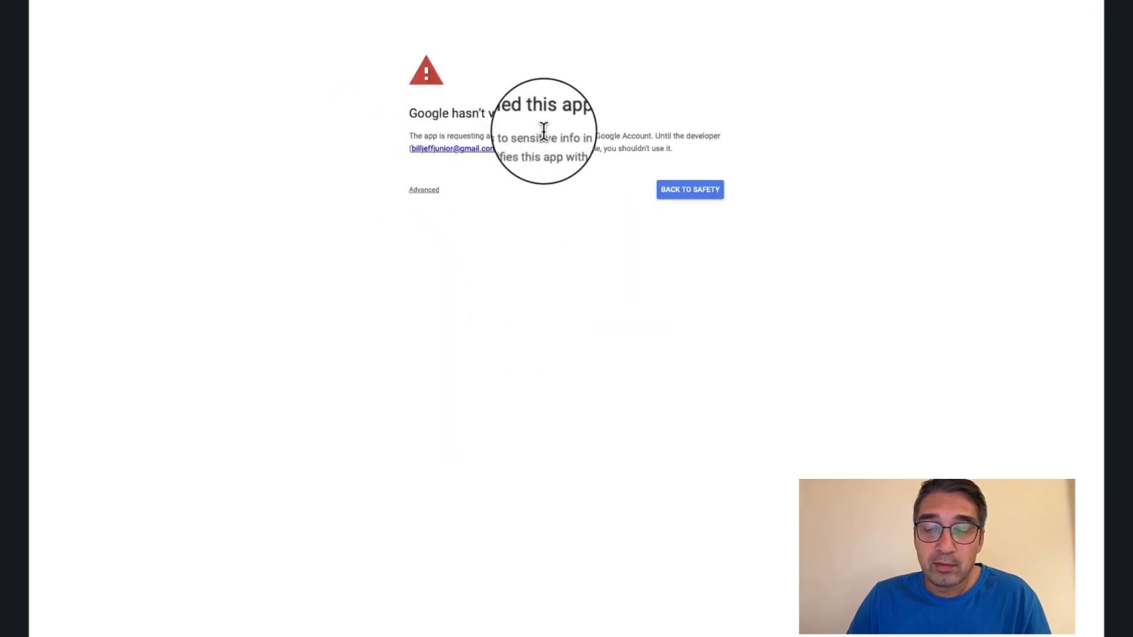
pyautogui.click(433, 194)
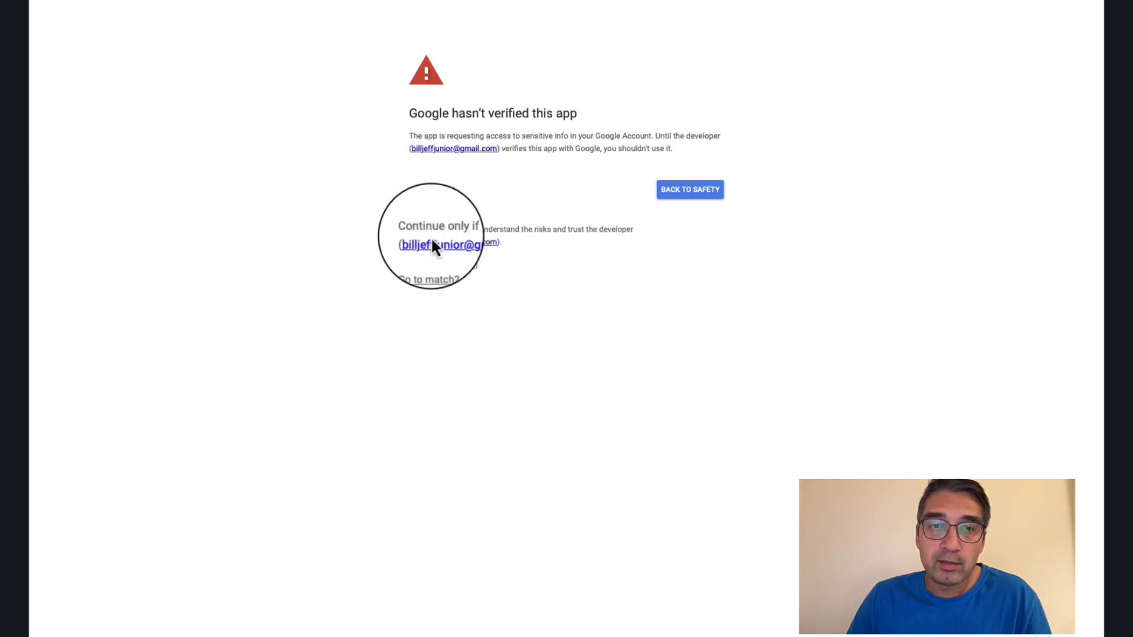
pyautogui.click(434, 270)
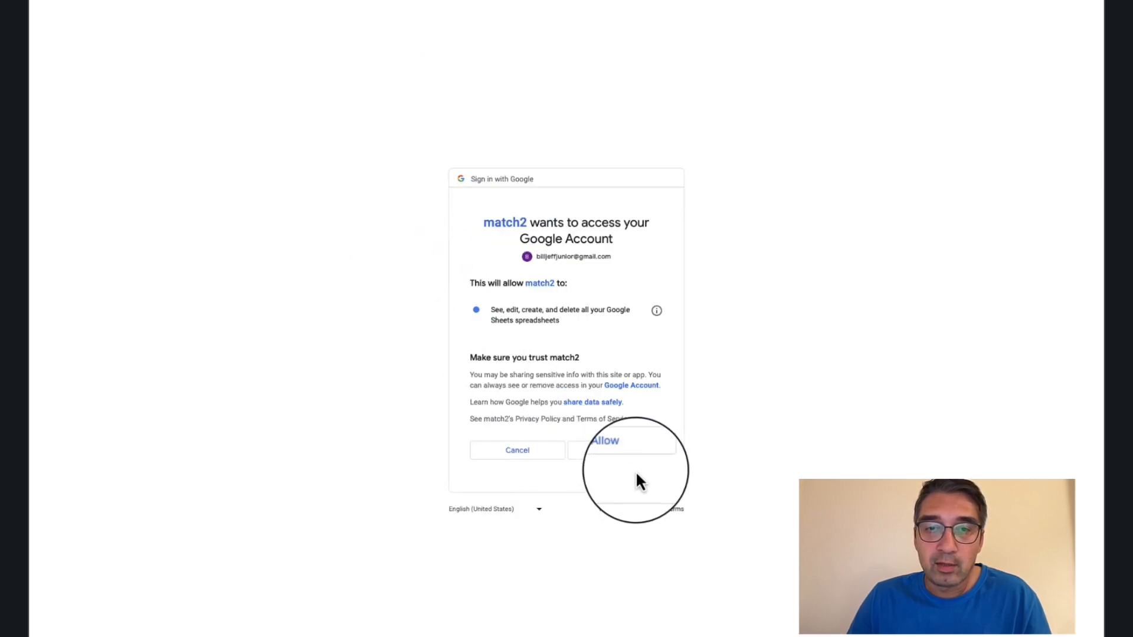
pyautogui.click(629, 451)
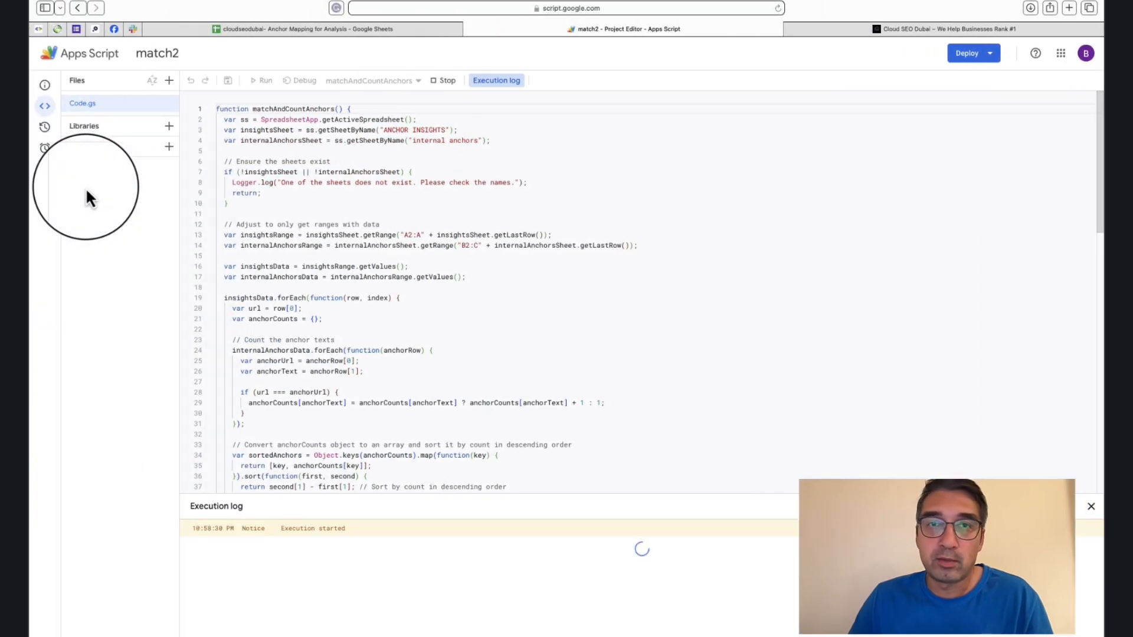
# Step: Return to the ANCHOR INSIGHTS sheet, look over the anchor texts and counts beside each URL, and select header cell B1
pyautogui.click(306, 31)
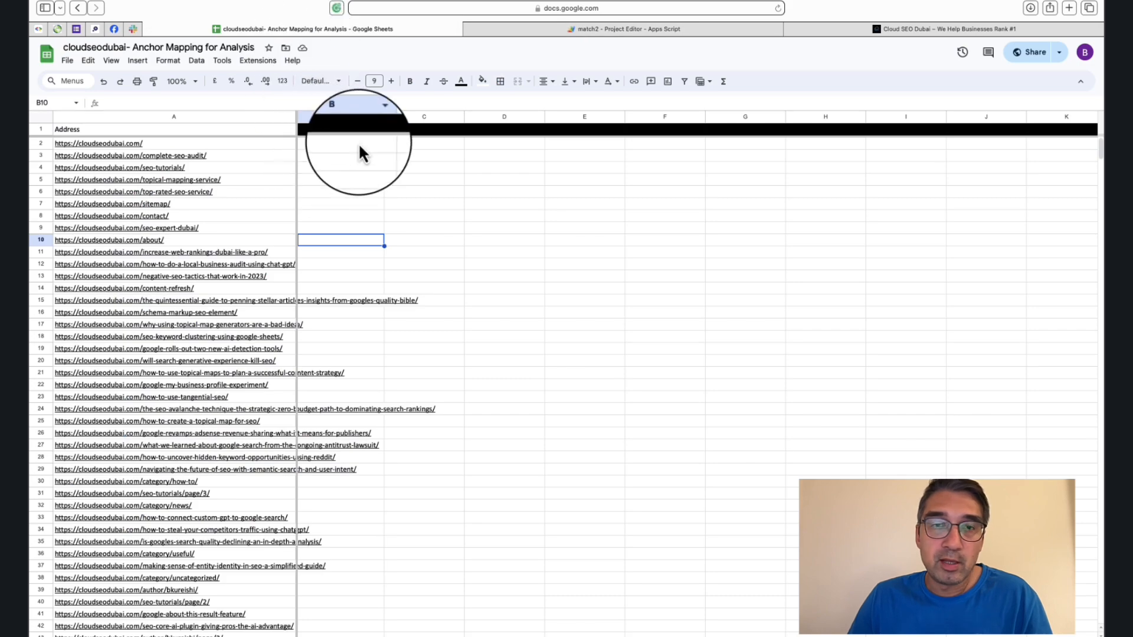
pyautogui.scroll(-5, 388, 241)
pyautogui.scroll(5, 388, 239)
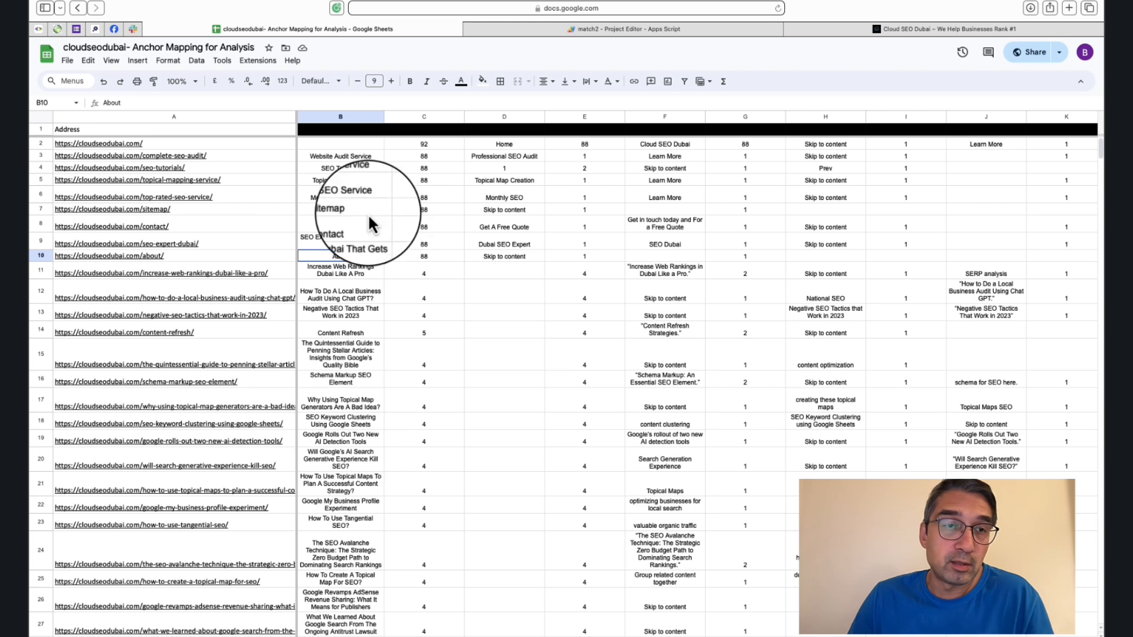
pyautogui.click(349, 132)
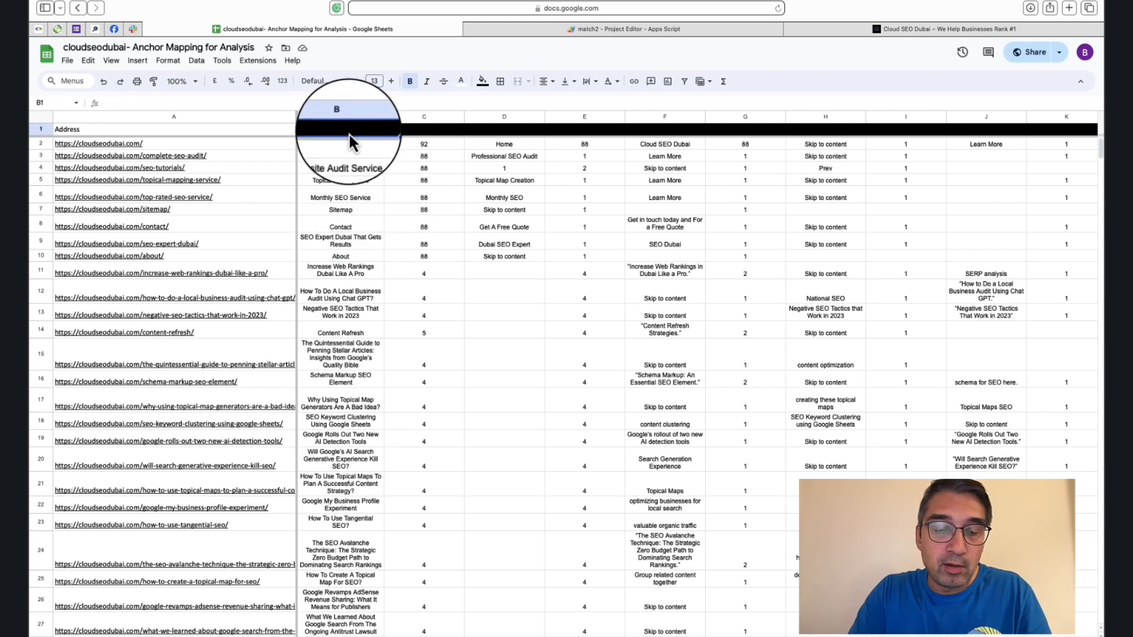
# Step: Enter the headers "Anchors" in B1, D1 and F1, "instances" in C1, and "Instances" in E1 and G1
pyautogui.write('Anchors')
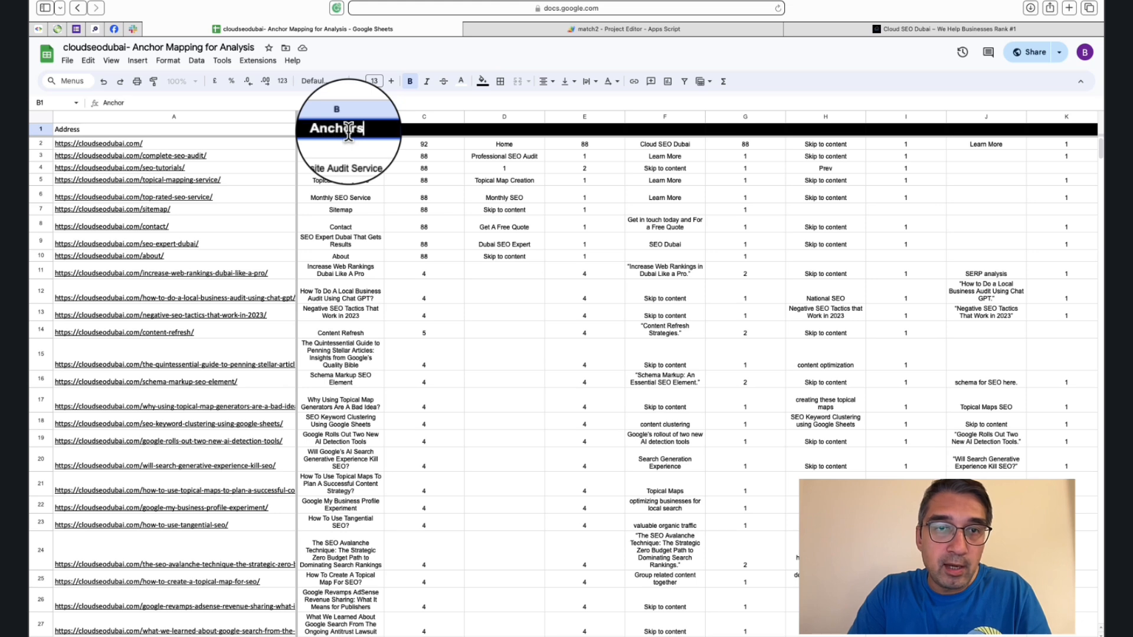
pyautogui.click(430, 130)
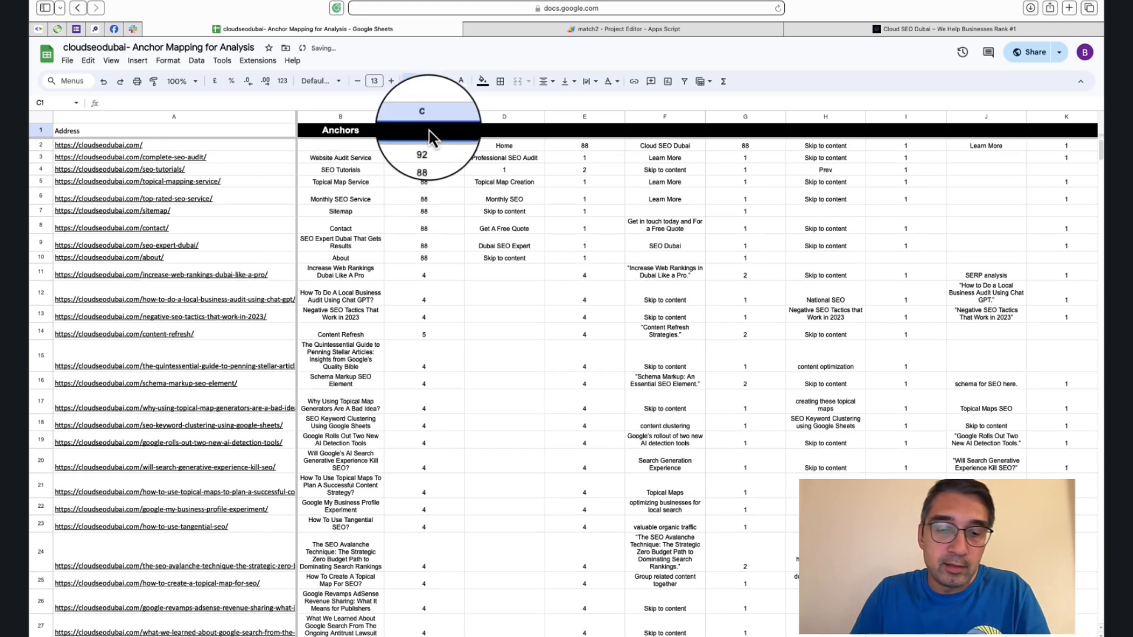
pyautogui.write('instances')
pyautogui.click(528, 131)
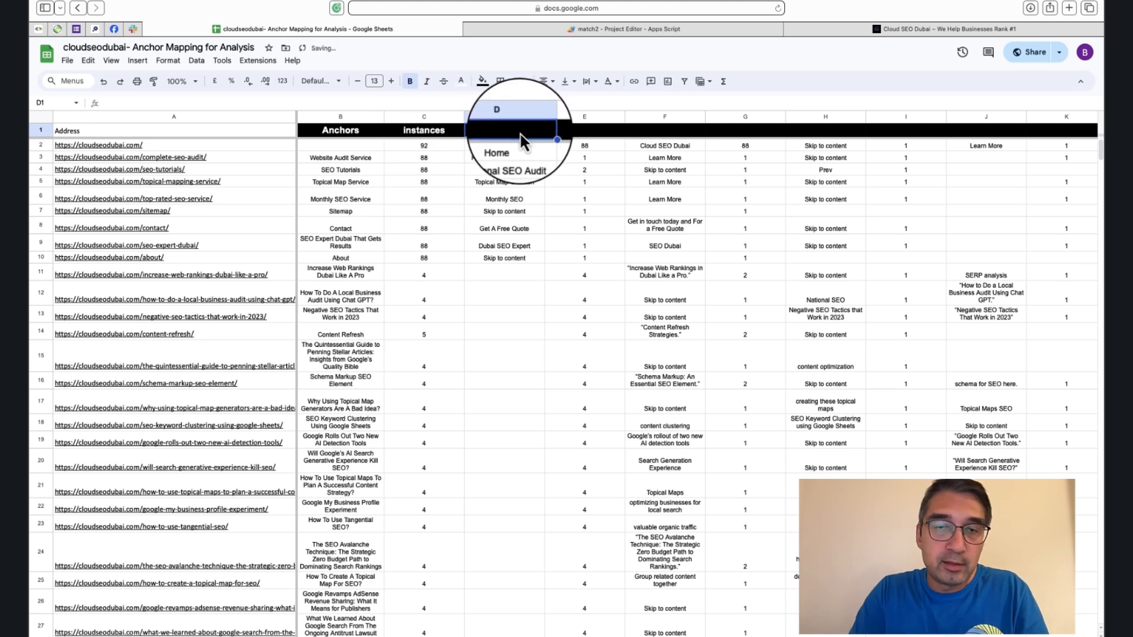
pyautogui.write('Anchors')
pyautogui.press('Tab')
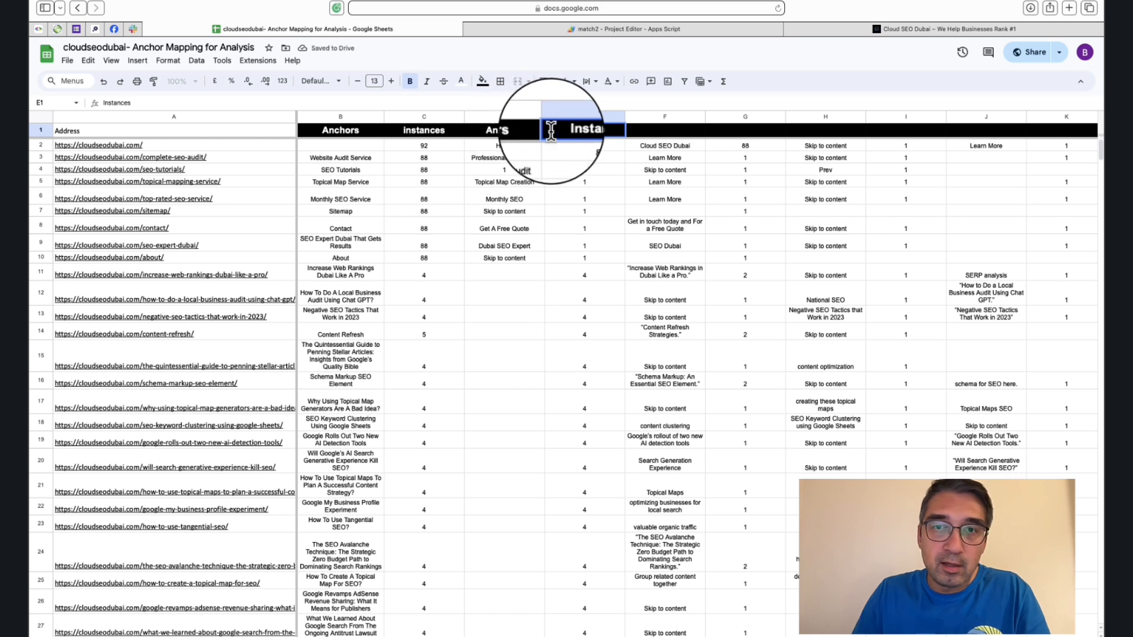
pyautogui.click(643, 134)
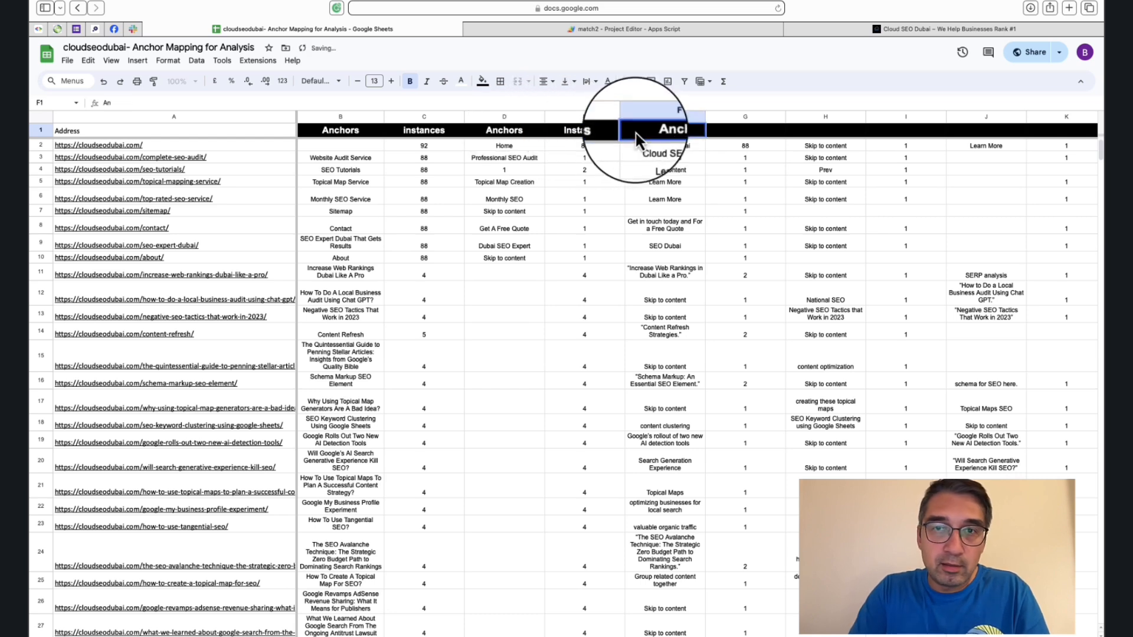
pyautogui.press('Tab')
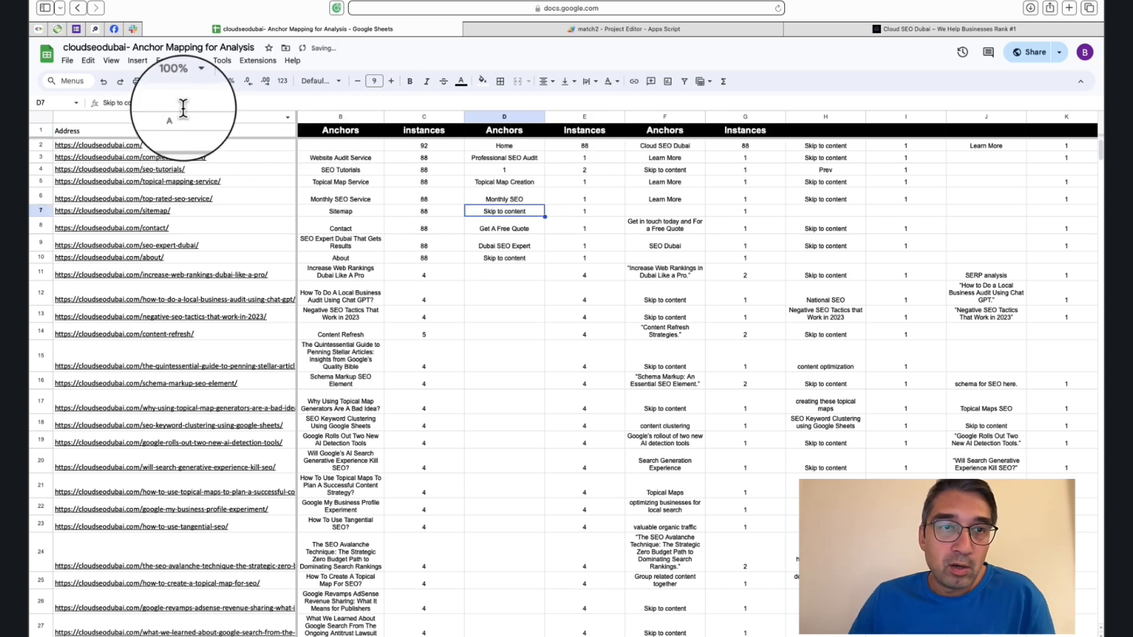
# Step: Examine the homepage URL's anchor texts and their instance counts across row 2, from column B to H
pyautogui.click(151, 145)
pyautogui.click(336, 146)
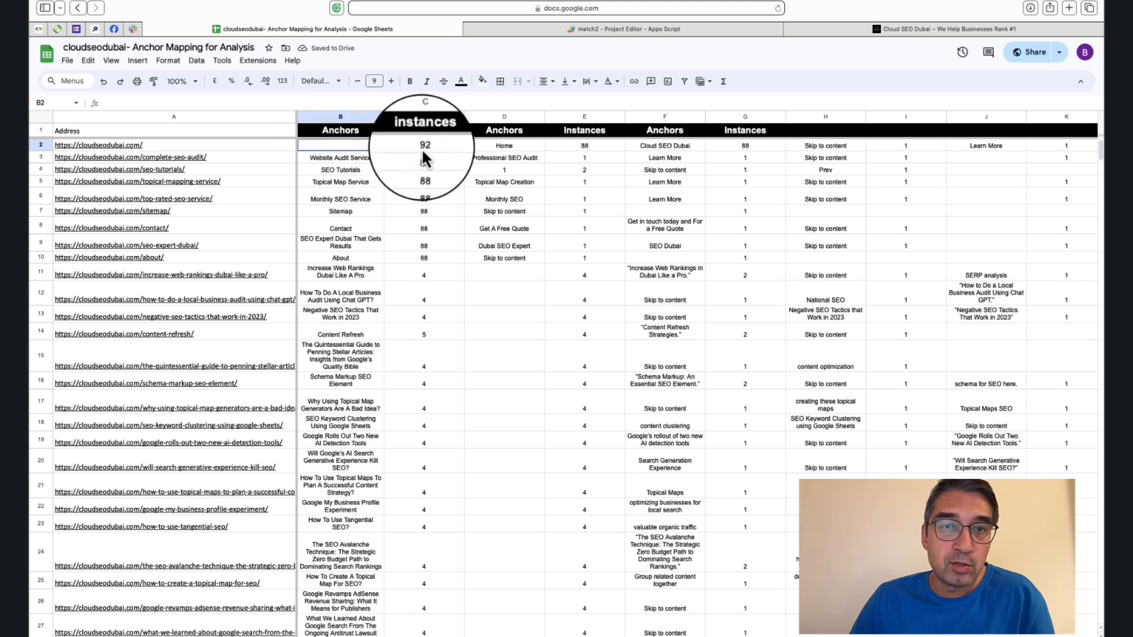
pyautogui.click(422, 150)
pyautogui.click(357, 145)
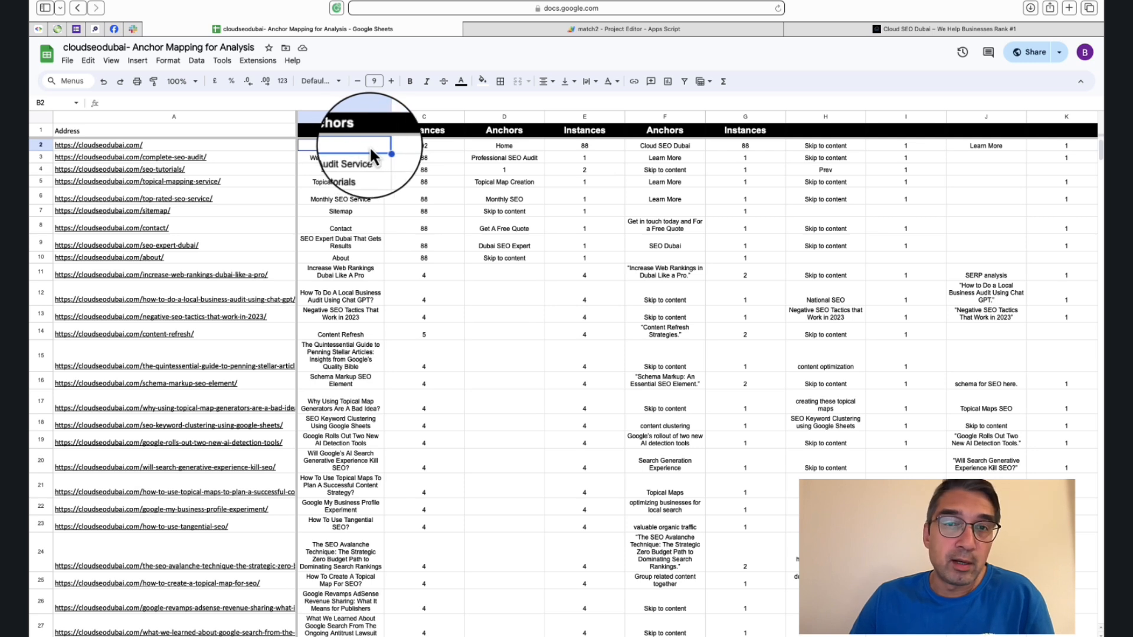
pyautogui.click(500, 148)
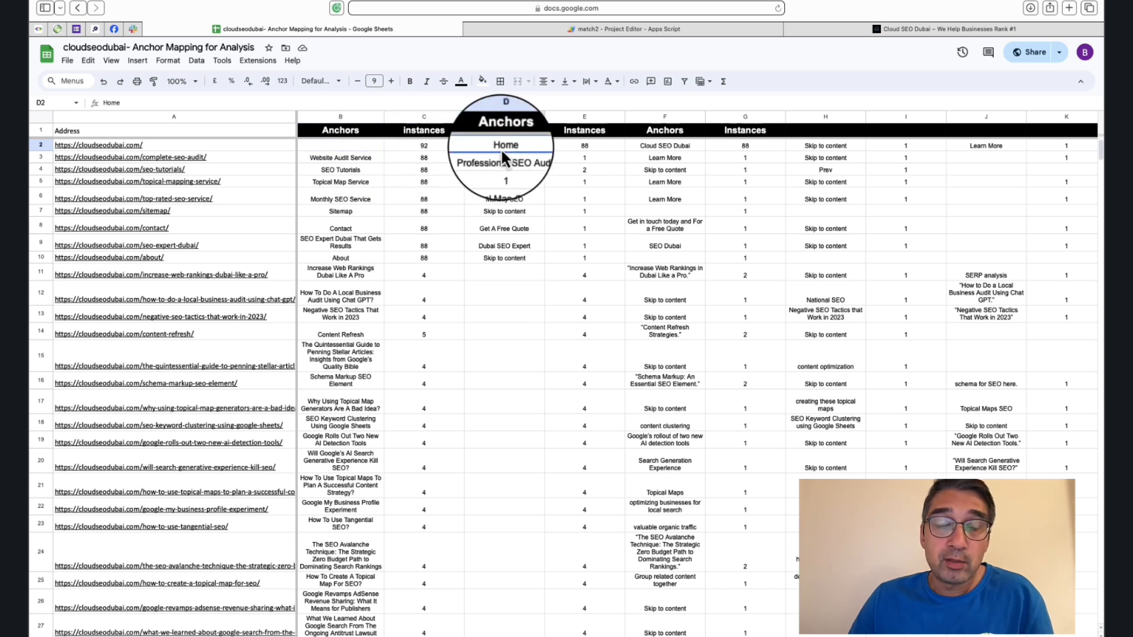
pyautogui.click(592, 147)
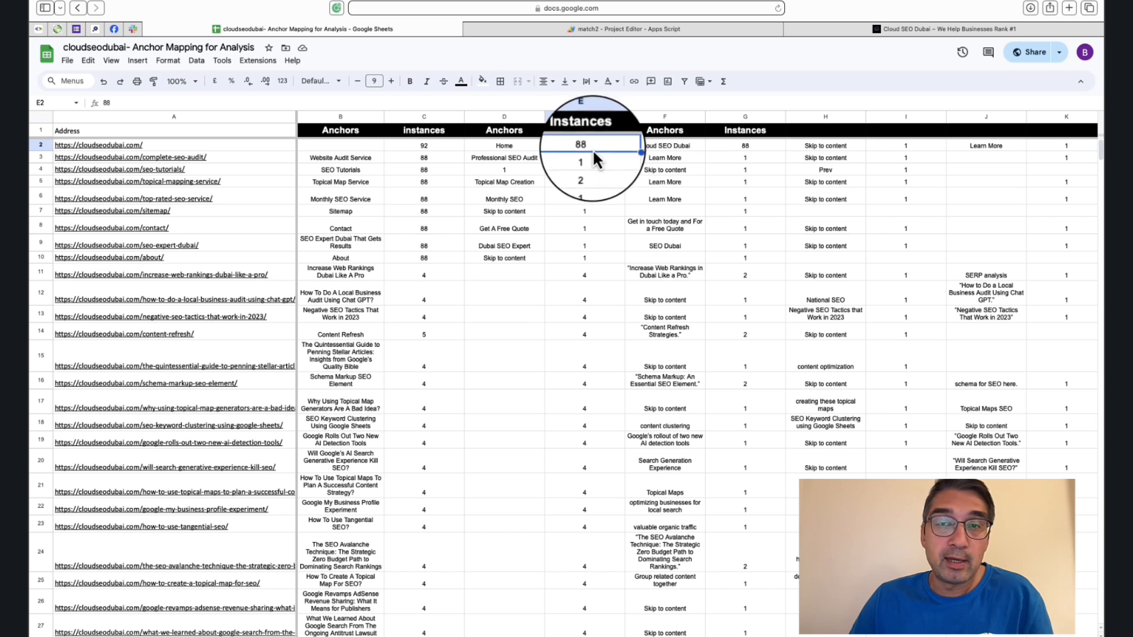
pyautogui.click(505, 147)
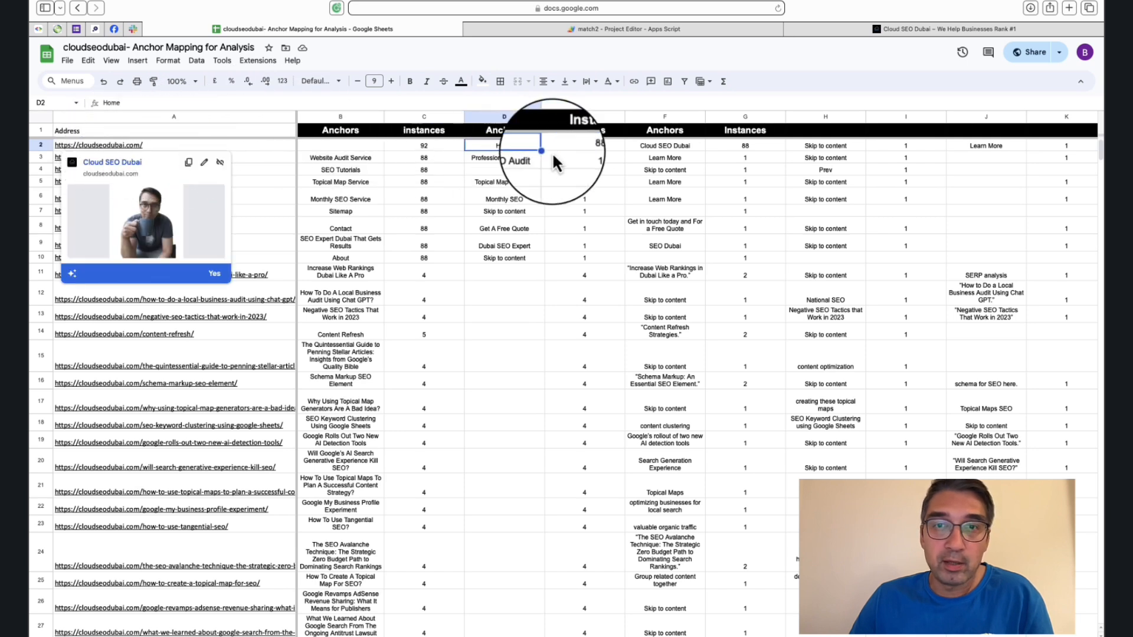
pyautogui.click(657, 150)
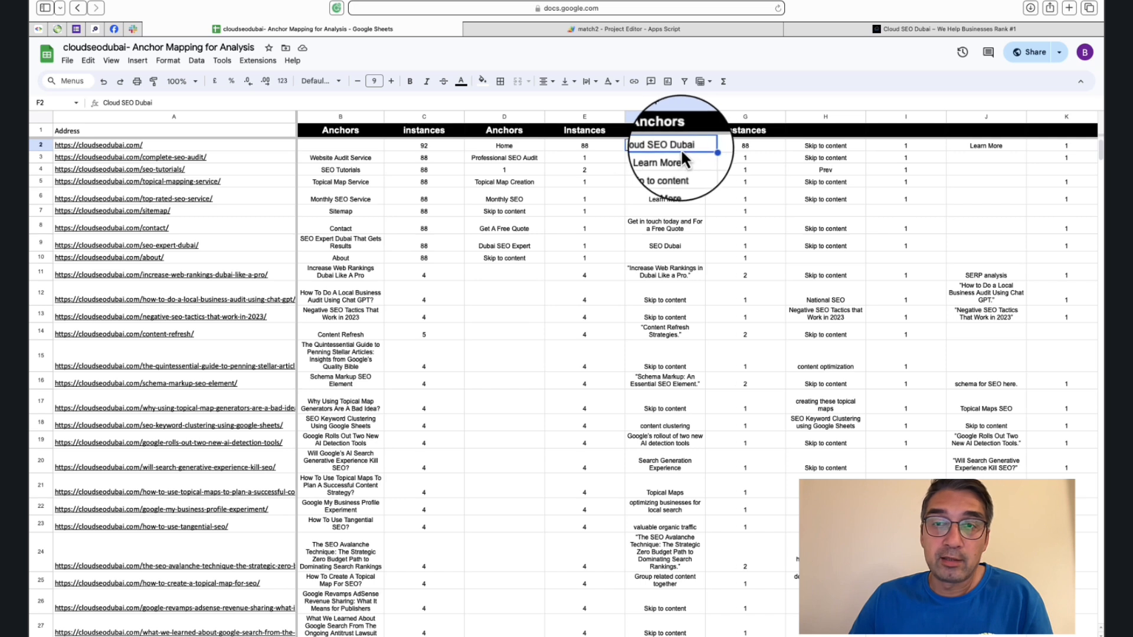
pyautogui.click(734, 148)
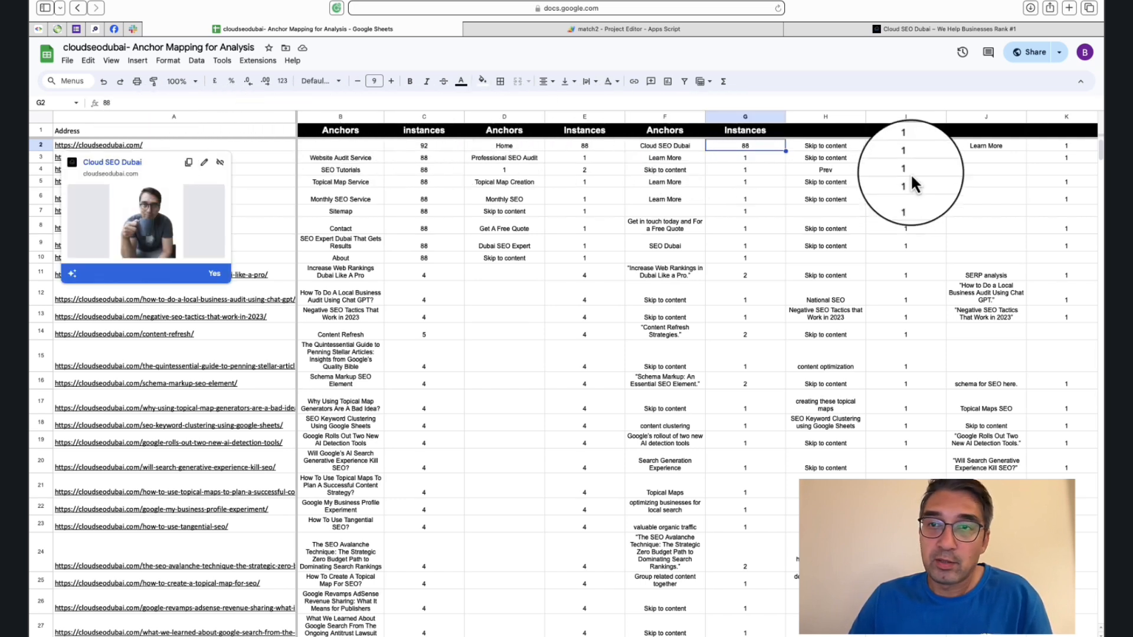
pyautogui.click(840, 147)
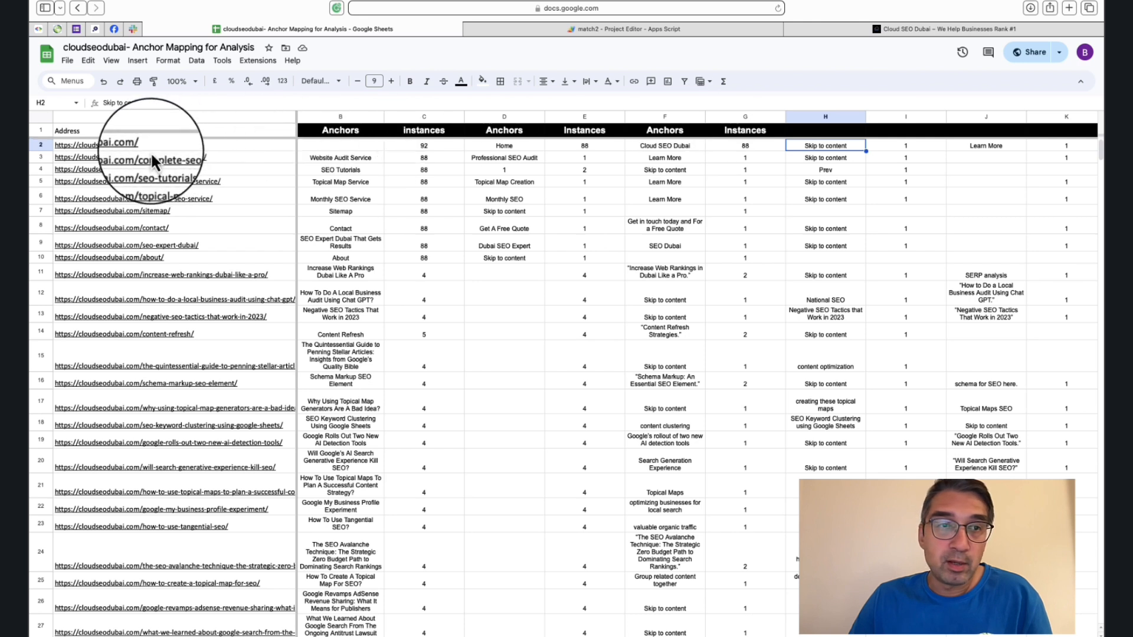
# Step: Examine the anchors of the inner pages, including the topical mapping service row's instance counts, and look through the remaining URLs
pyautogui.click(342, 160)
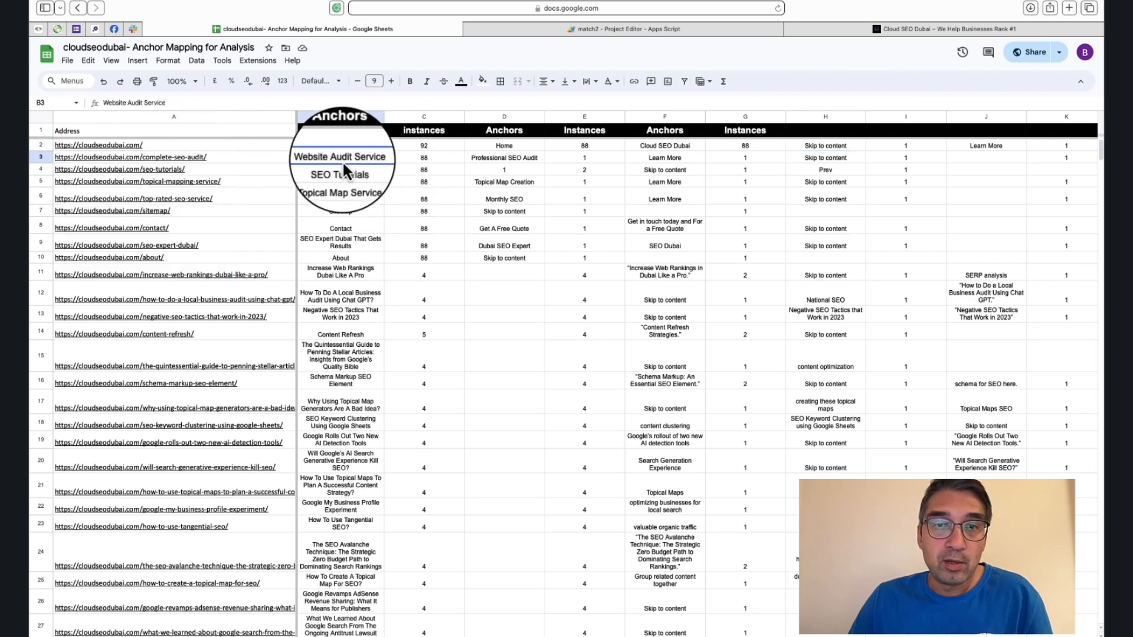
pyautogui.click(339, 172)
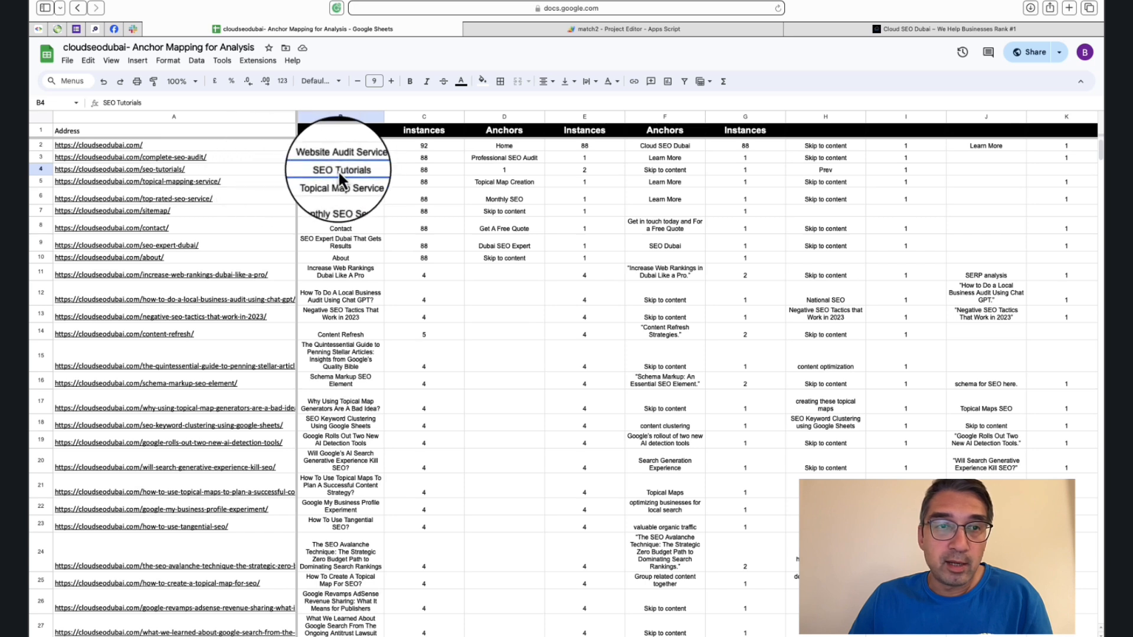
pyautogui.click(342, 197)
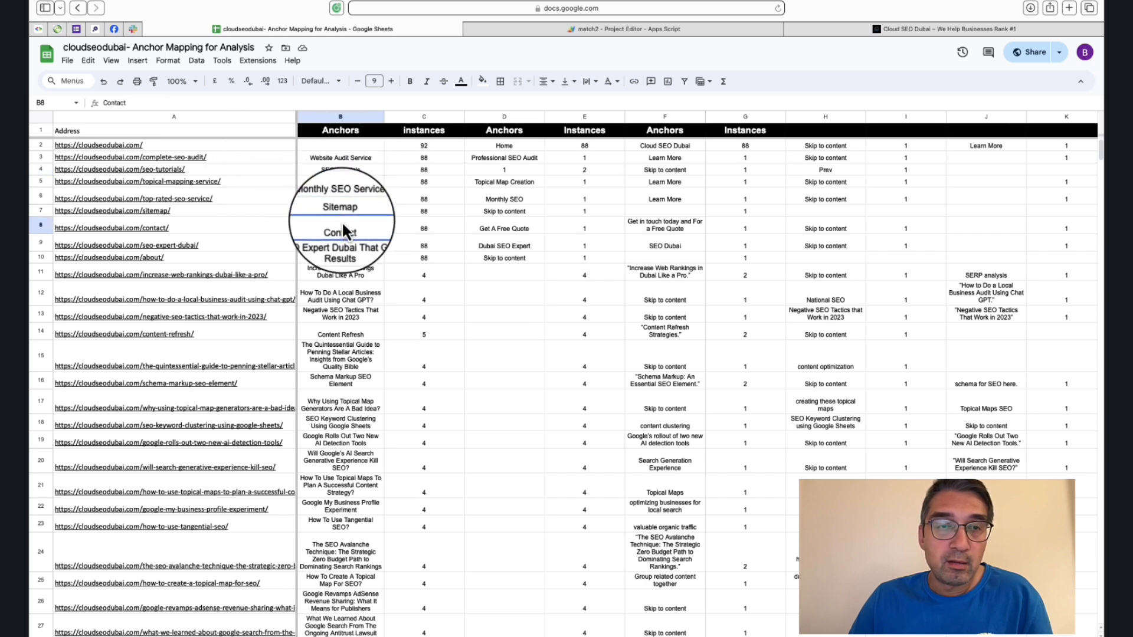
pyautogui.click(341, 184)
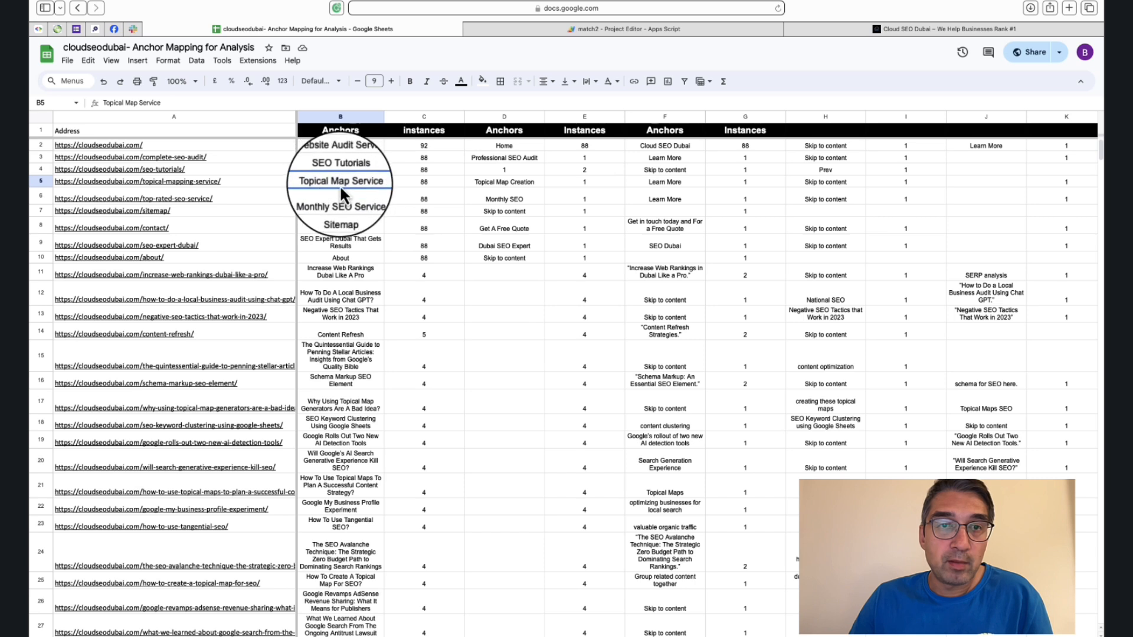
pyautogui.click(416, 183)
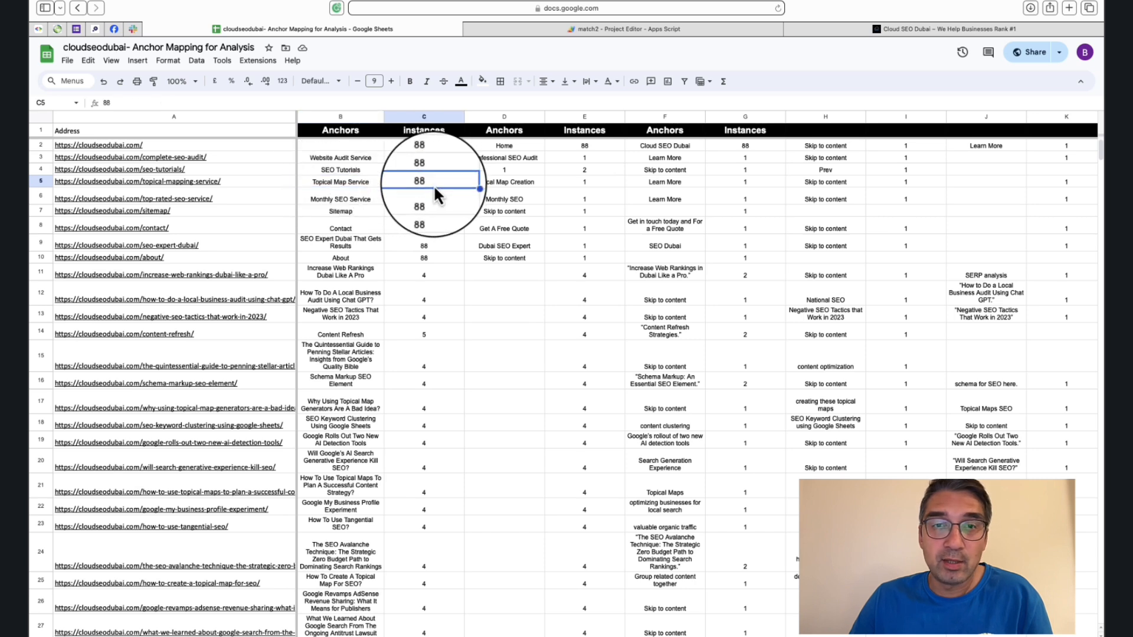
pyautogui.click(518, 182)
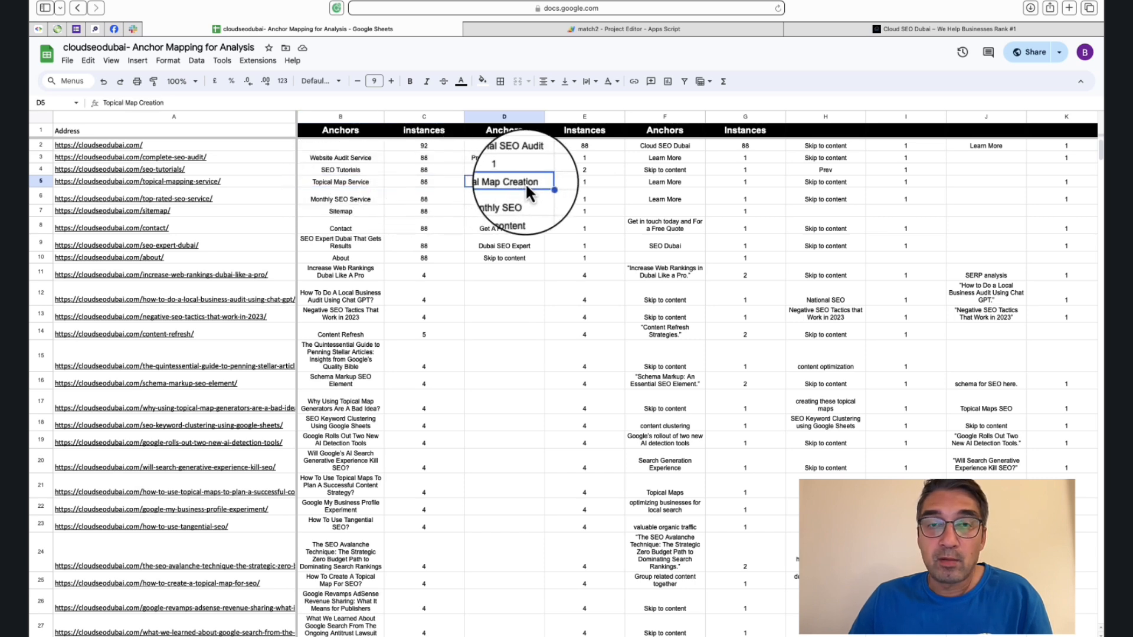
pyautogui.click(582, 181)
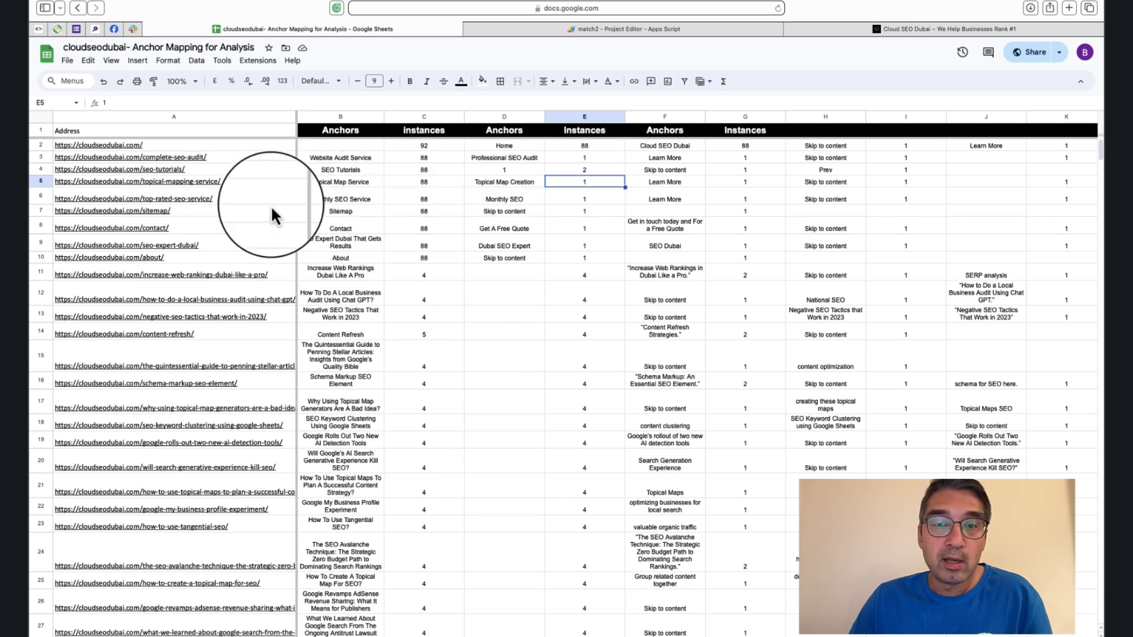
pyautogui.scroll(-3, 337, 242)
pyautogui.scroll(-10, 338, 244)
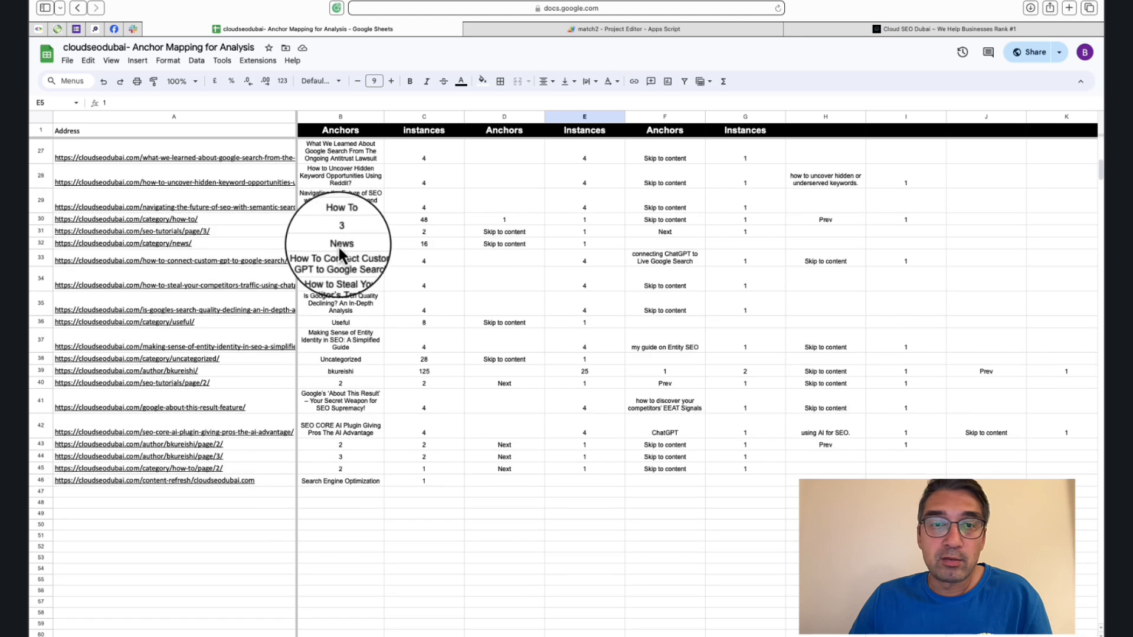
pyautogui.scroll(15, 338, 245)
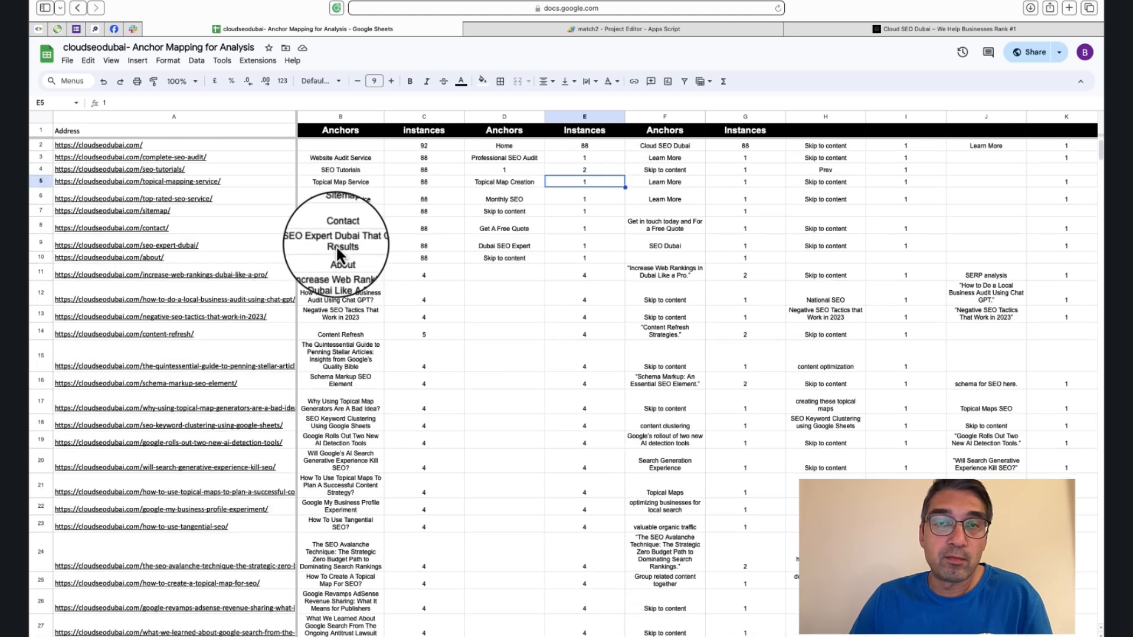